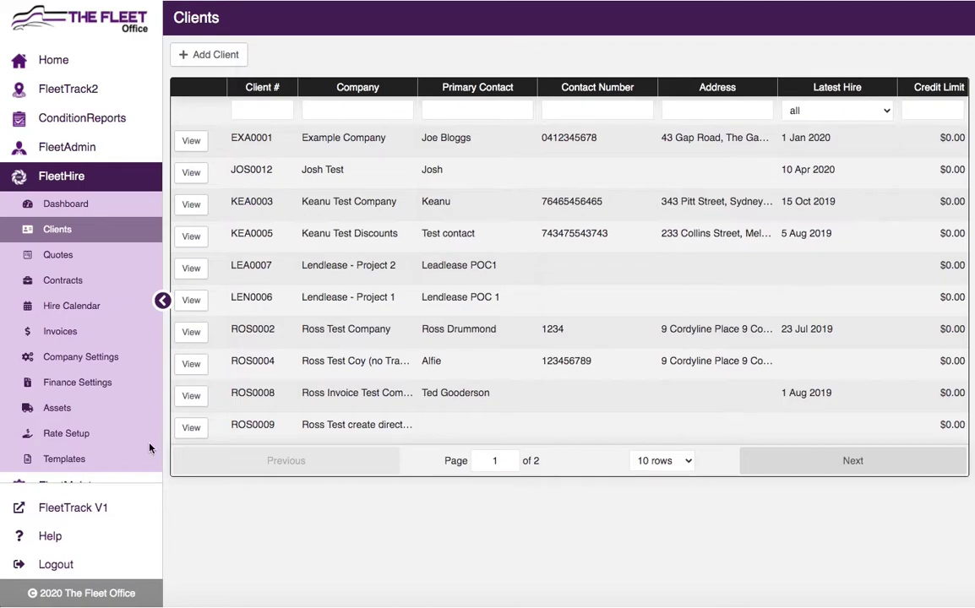
# Step: Open the hire rates of the Articulated Dump Truck 40T in Rate Setup
pyautogui.click(61, 413)
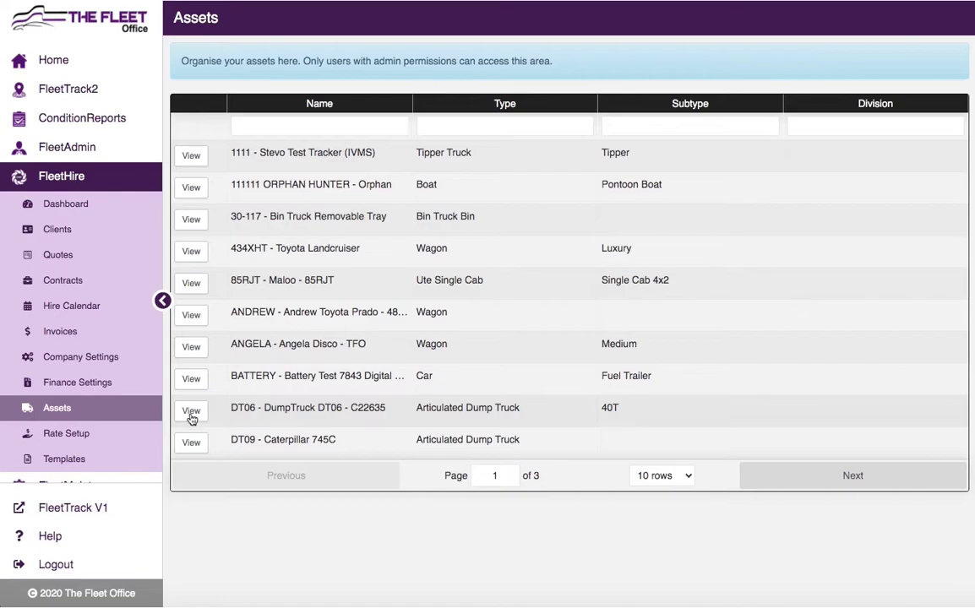
pyautogui.click(67, 433)
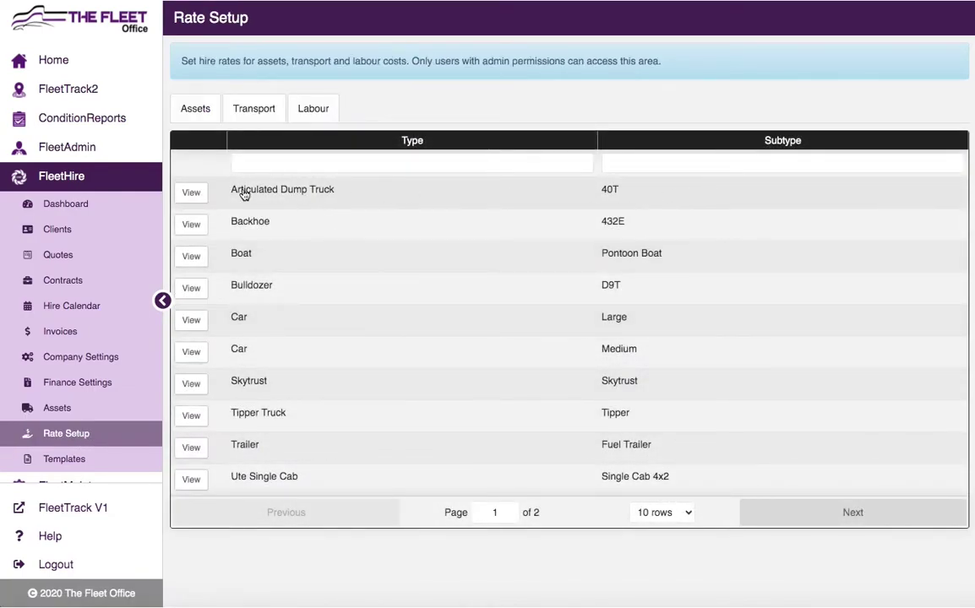
pyautogui.click(194, 193)
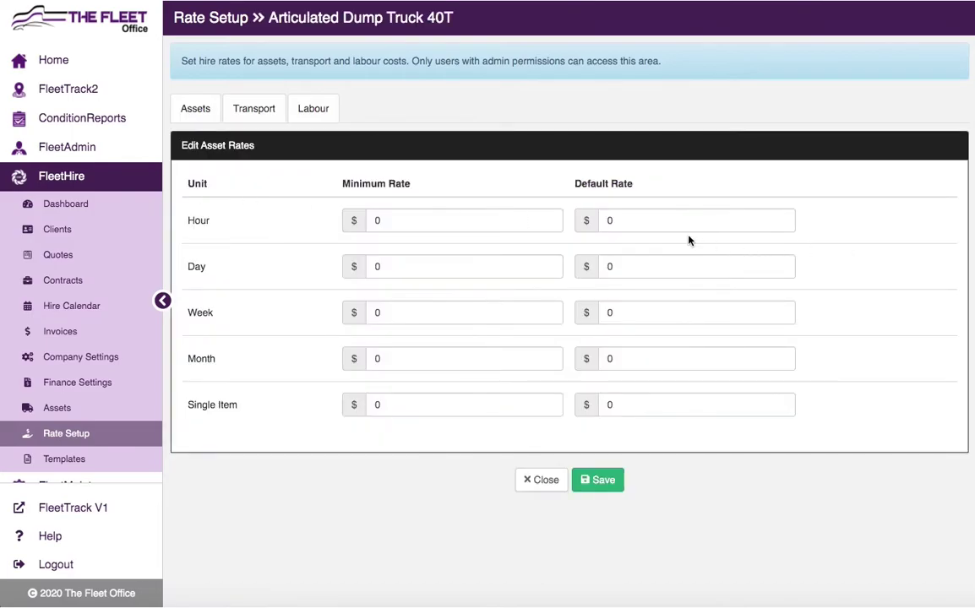
# Step: Set the dump truck's default rates to $55 per hour and $450 per day
pyautogui.click(624, 219)
pyautogui.press('BackSpace')
pyautogui.write('55')
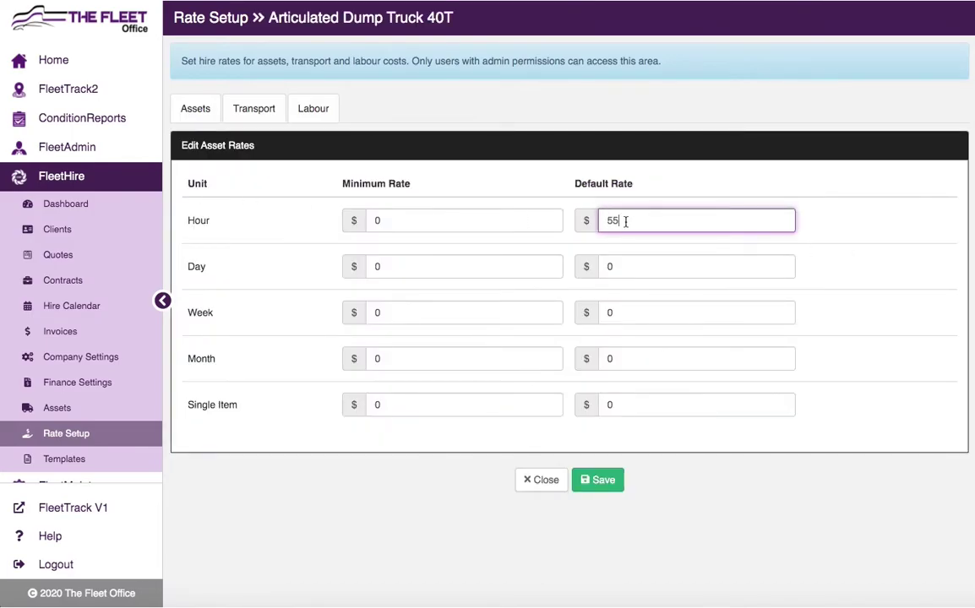
pyautogui.click(626, 265)
pyautogui.press('BackSpace')
pyautogui.write('45')
# Step: Set the default rates to $2000 per week, $10000 per month and $1 per single item
pyautogui.click(638, 314)
pyautogui.press('BackSpace')
pyautogui.write('2000')
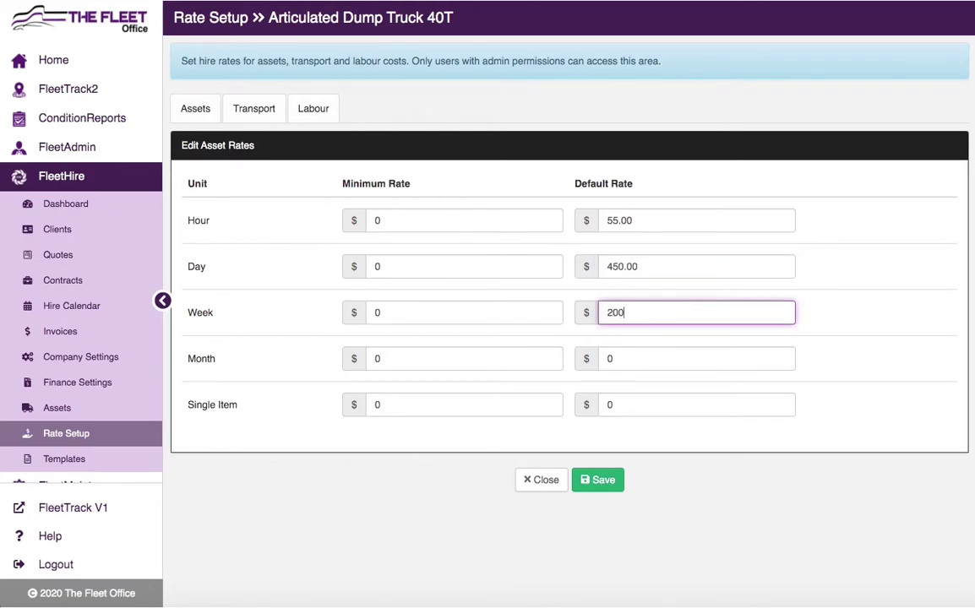
pyautogui.click(636, 364)
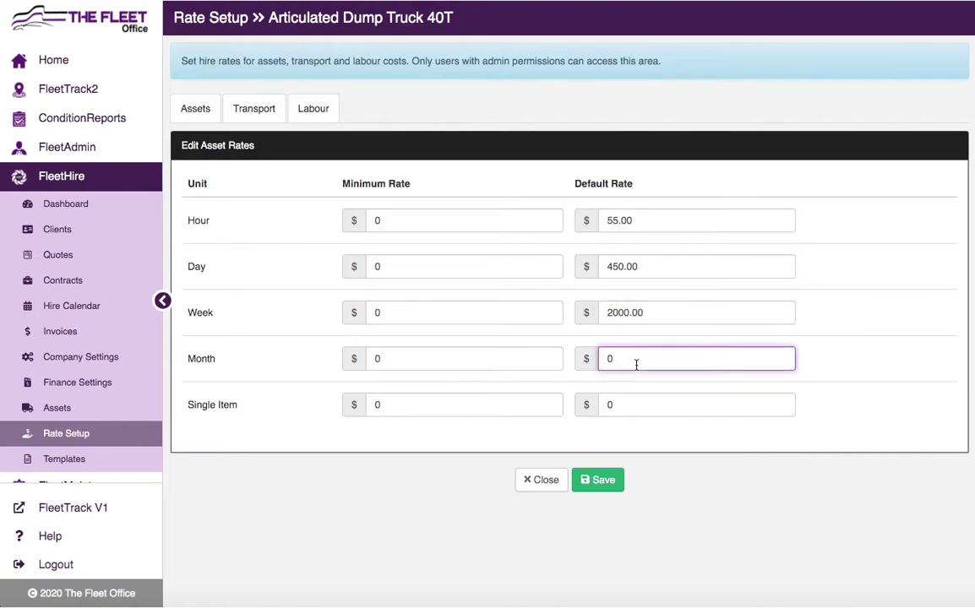
pyautogui.press('BackSpace')
pyautogui.write('10000')
pyautogui.click(751, 394)
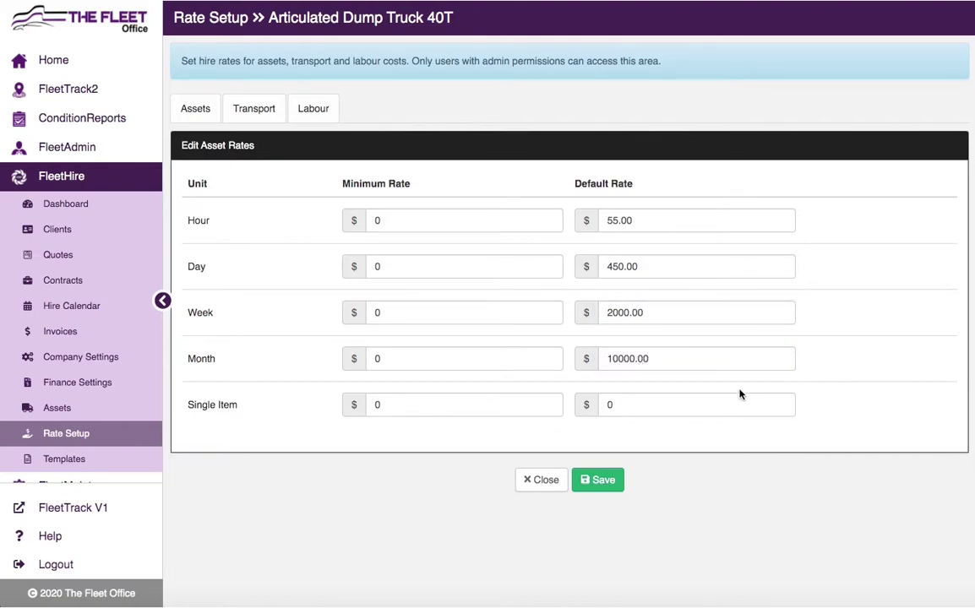
pyautogui.press('BackSpace')
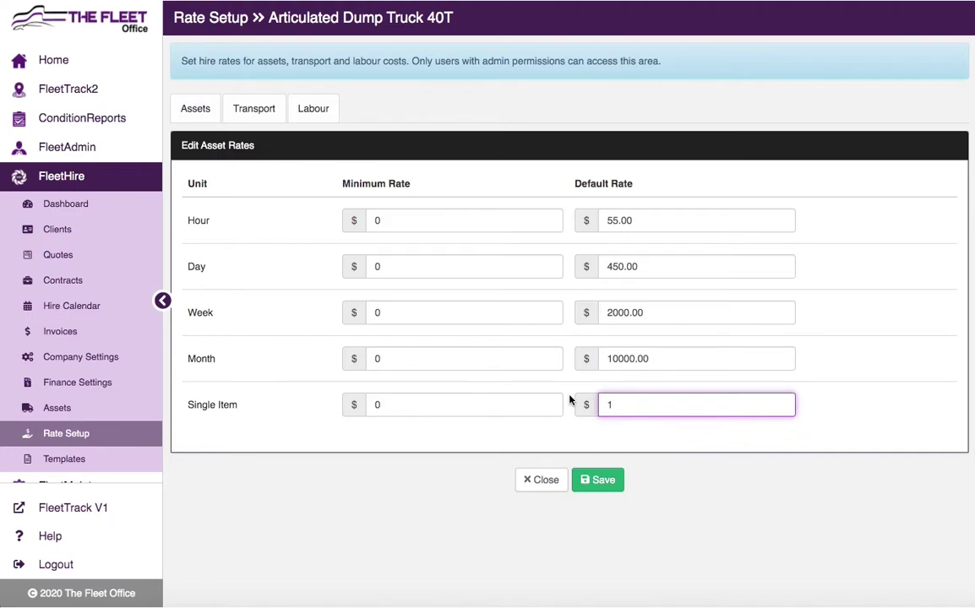
# Step: Set the minimum rates to $50 per hour, $400 per day and $1990 per week
pyautogui.click(396, 225)
pyautogui.press('BackSpace')
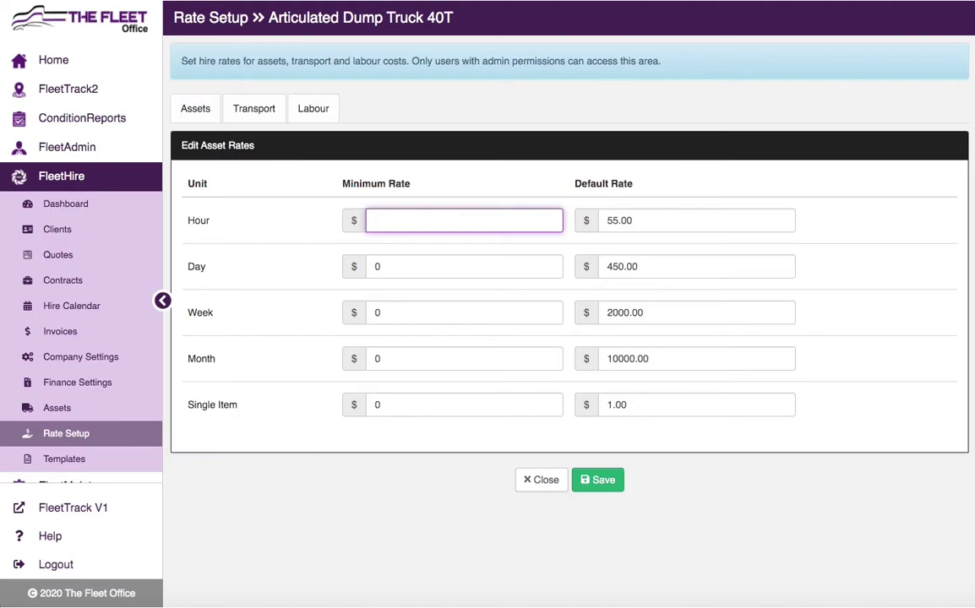
pyautogui.write('50')
pyautogui.click(376, 266)
pyautogui.write('400')
pyautogui.click(391, 313)
pyautogui.write('199-0')
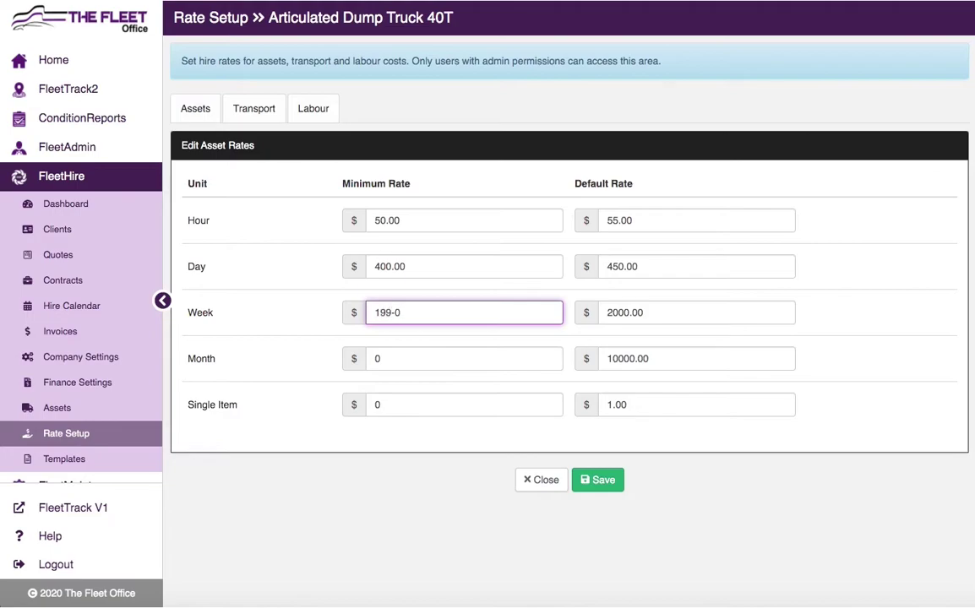
pyautogui.press('BackSpace')
pyautogui.press('BackSpace')
pyautogui.write('0')
# Step: Set the minimum rates to $9000 per month and $1 per single item, and save the asset rates
pyautogui.click(369, 362)
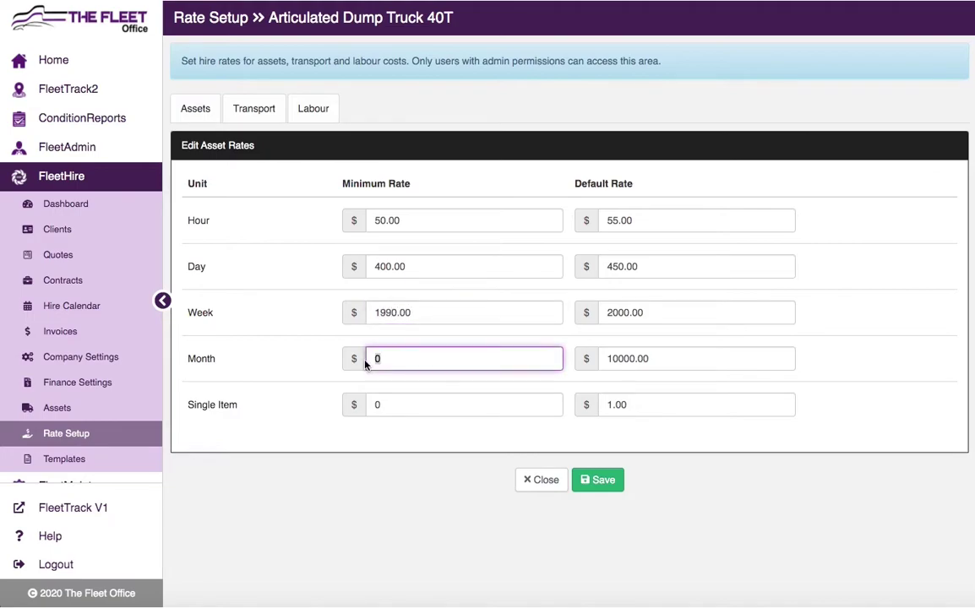
pyautogui.write('9000')
pyautogui.click(385, 408)
pyautogui.press('BackSpace')
pyautogui.write('1')
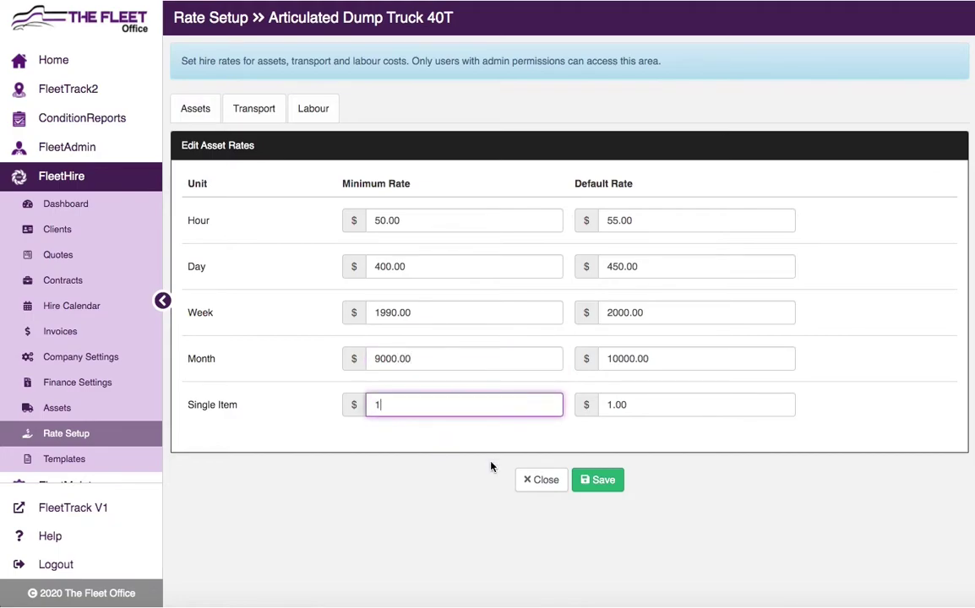
pyautogui.click(609, 484)
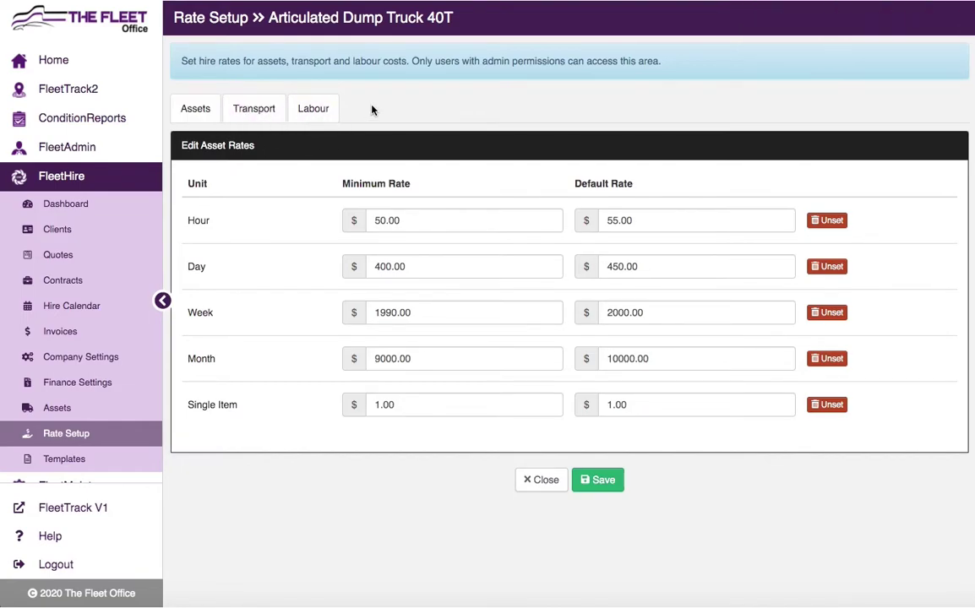
# Step: Start a new quote and assign it to the Plant Hire division
pyautogui.click(73, 255)
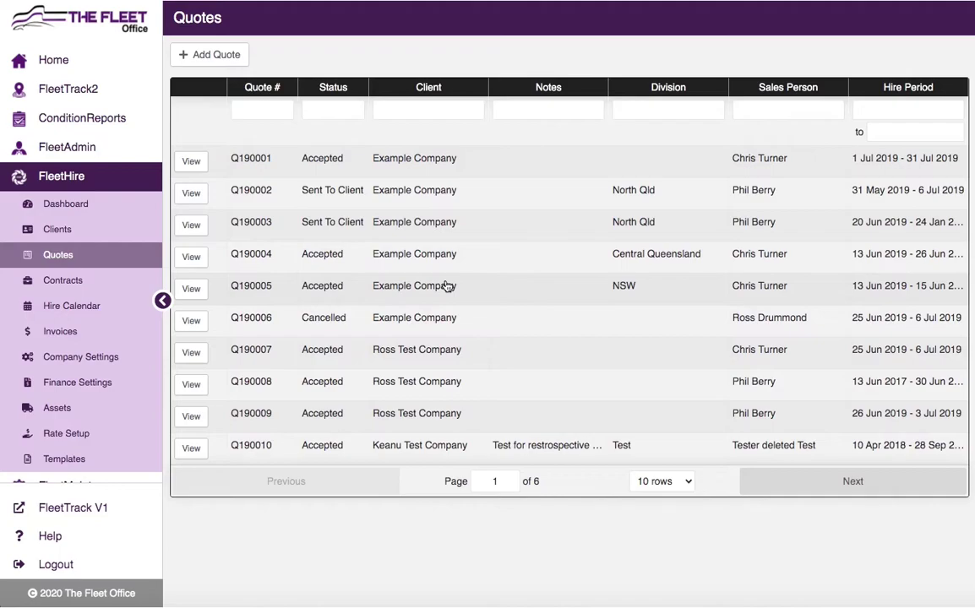
pyautogui.click(215, 61)
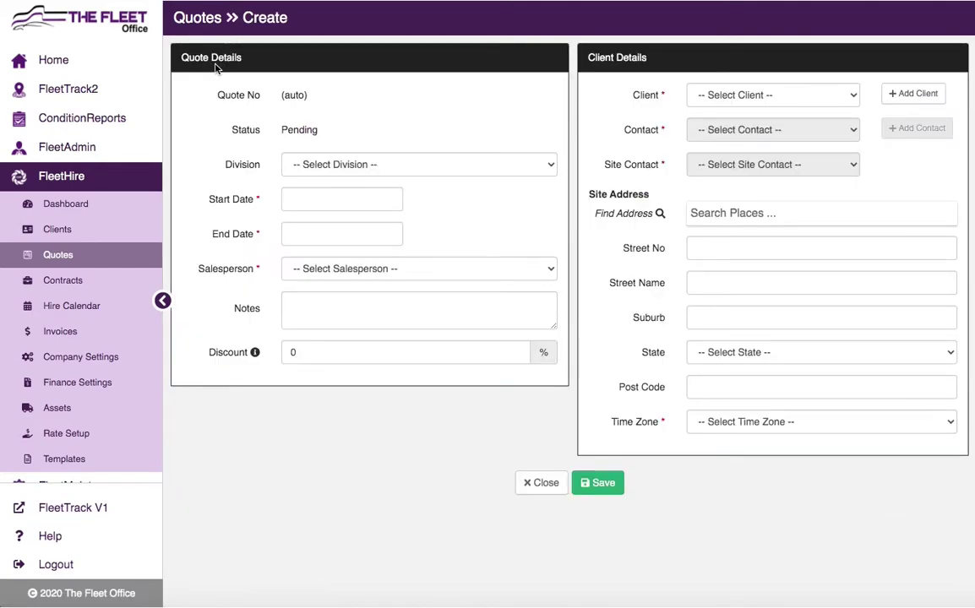
pyautogui.click(391, 165)
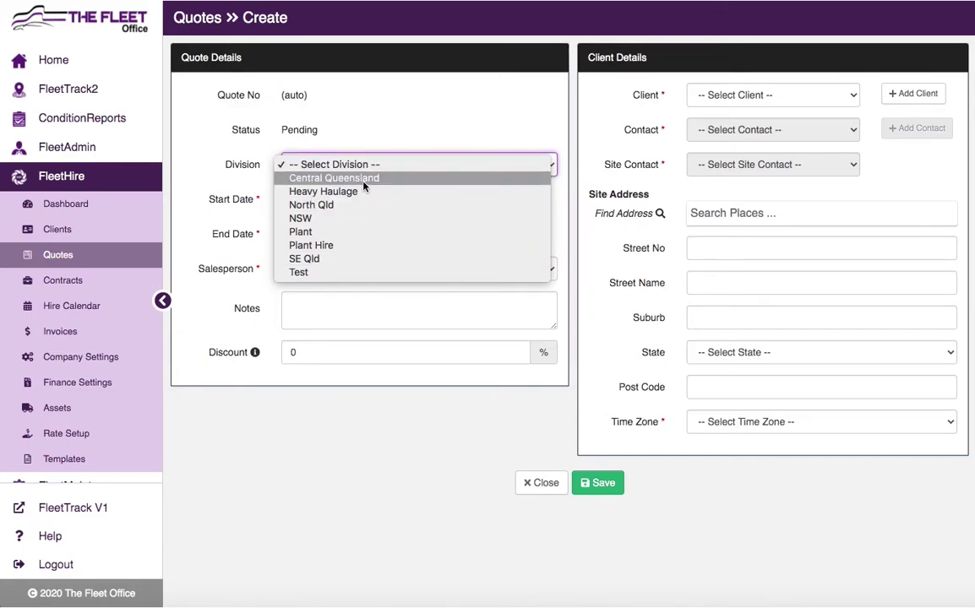
pyautogui.click(373, 246)
# Step: Set the quote's start date to 15/06/2020 and end date to 24/09/2020, and choose the first listed salesperson
pyautogui.click(330, 203)
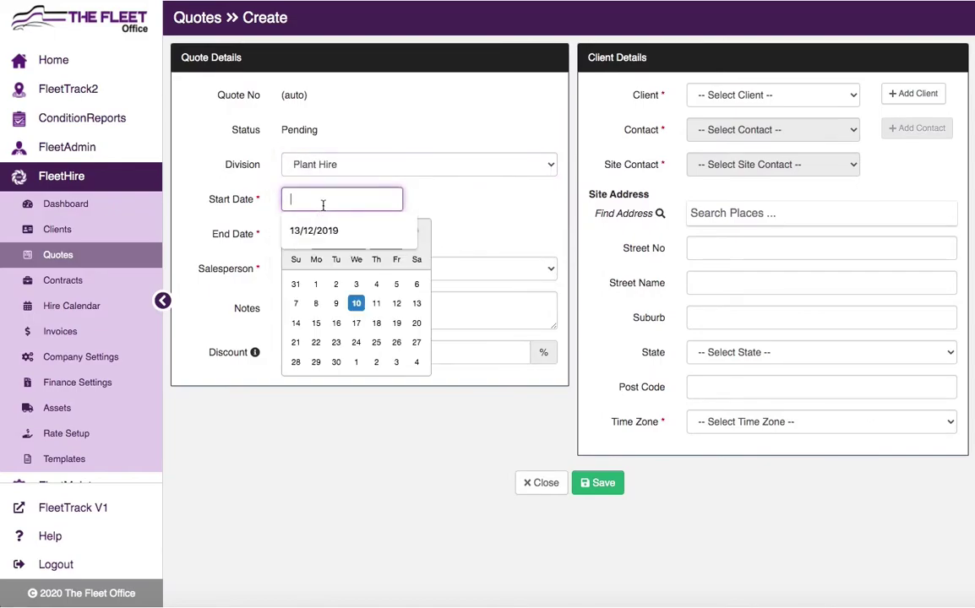
pyautogui.click(316, 325)
pyautogui.click(365, 235)
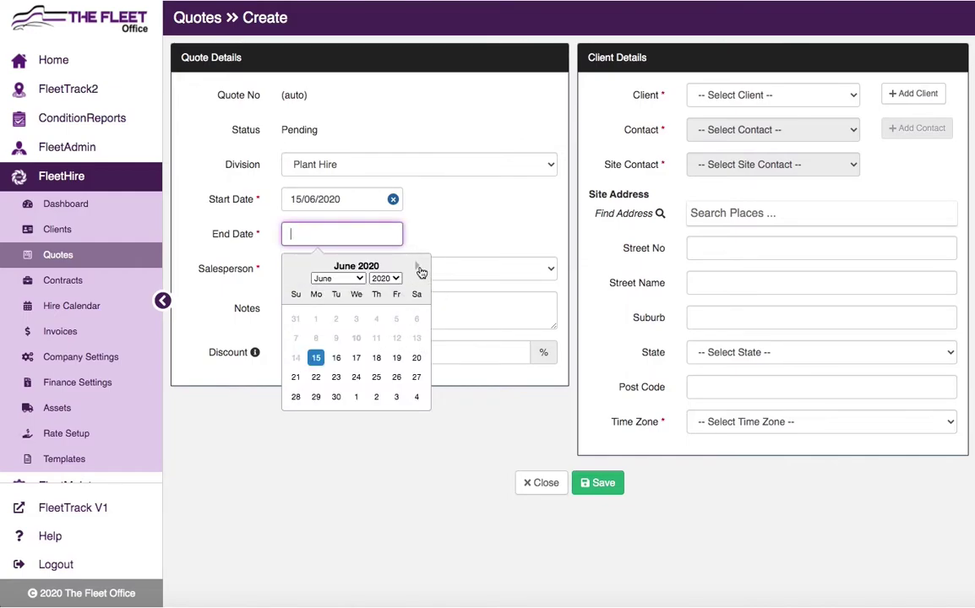
pyautogui.click(419, 269)
pyautogui.click(418, 268)
pyautogui.click(419, 269)
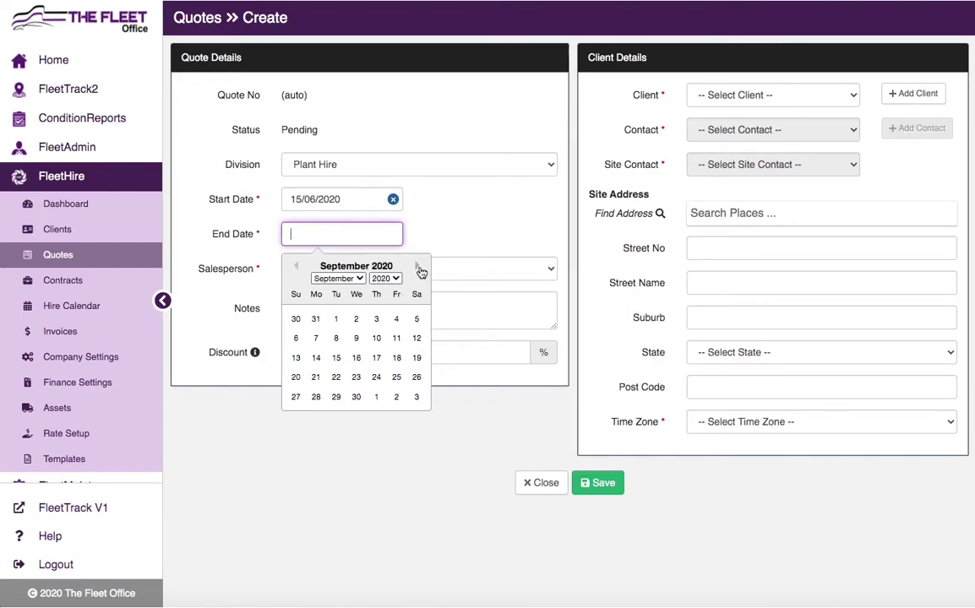
pyautogui.click(377, 378)
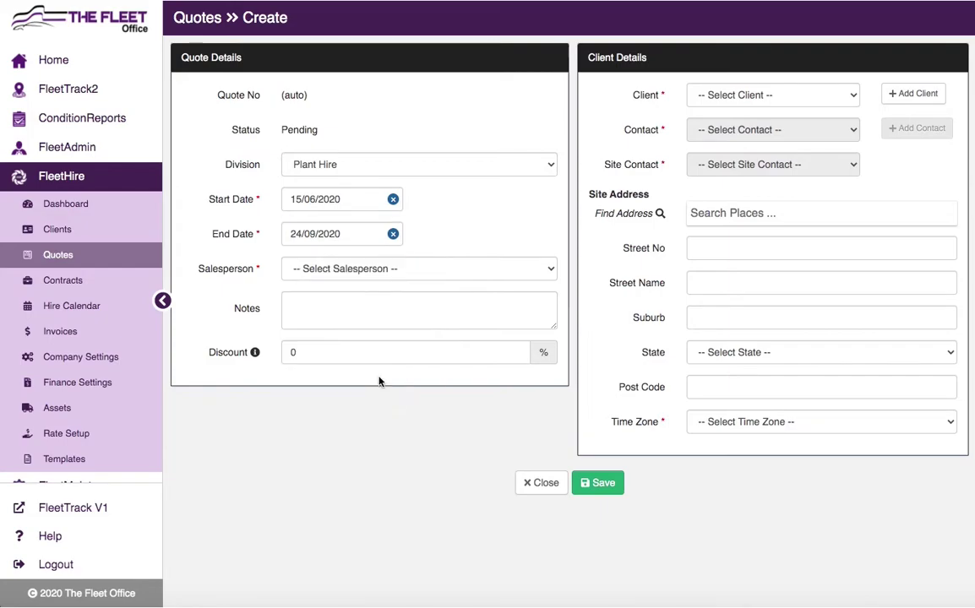
pyautogui.click(451, 272)
pyautogui.click(426, 295)
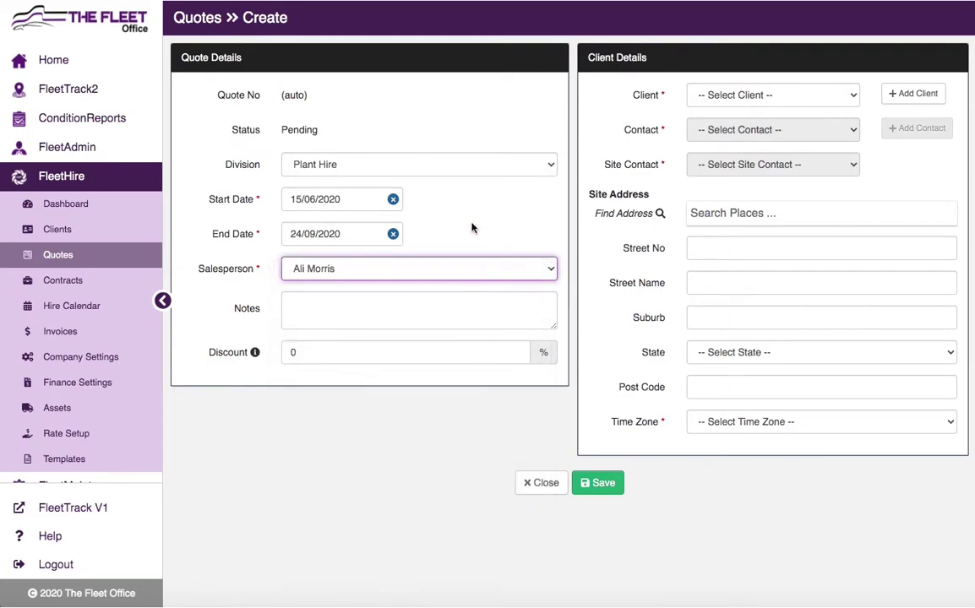
# Step: Leave the quote's notes empty and set its discount to 3%
pyautogui.click(391, 315)
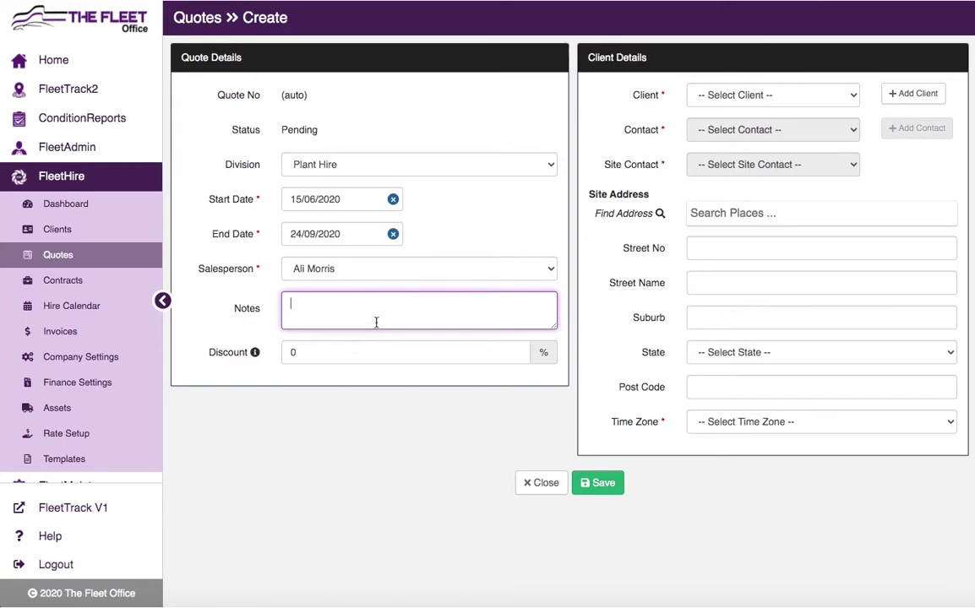
pyautogui.click(430, 349)
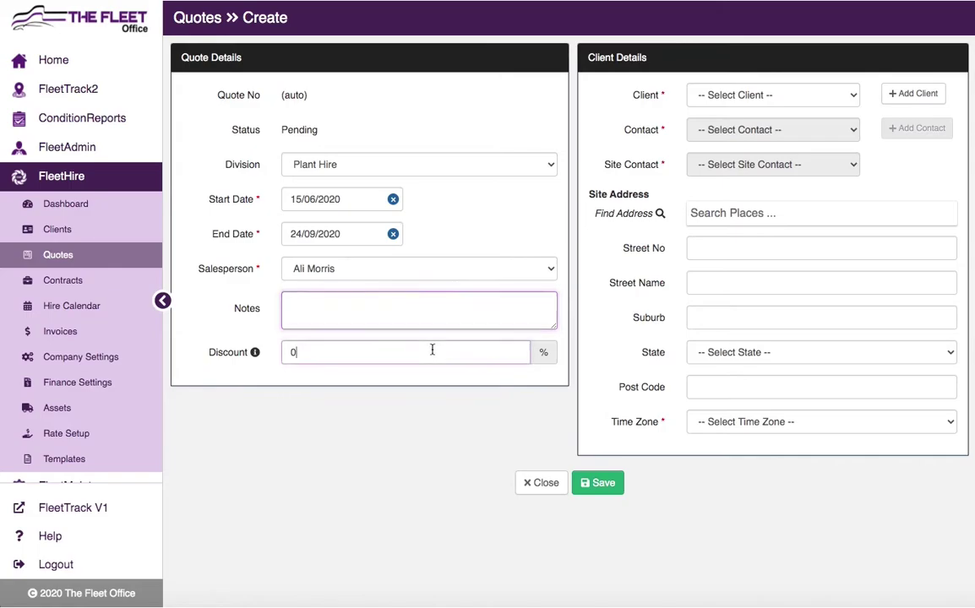
pyautogui.press('BackSpace')
pyautogui.write('3')
pyautogui.click(416, 408)
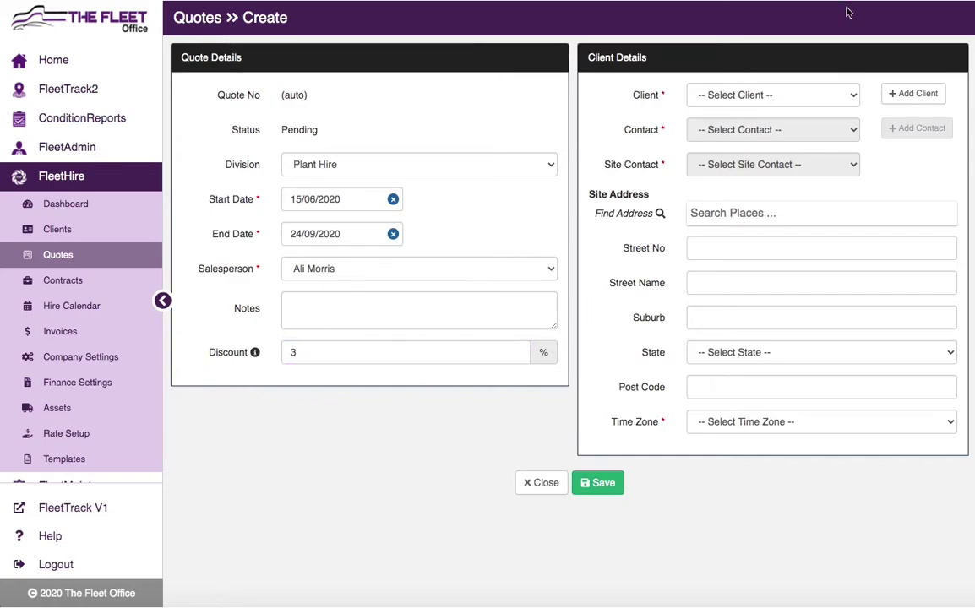
# Step: Select Testing Co as the quote's client, and choose its listed person as both contact and site contact
pyautogui.click(852, 95)
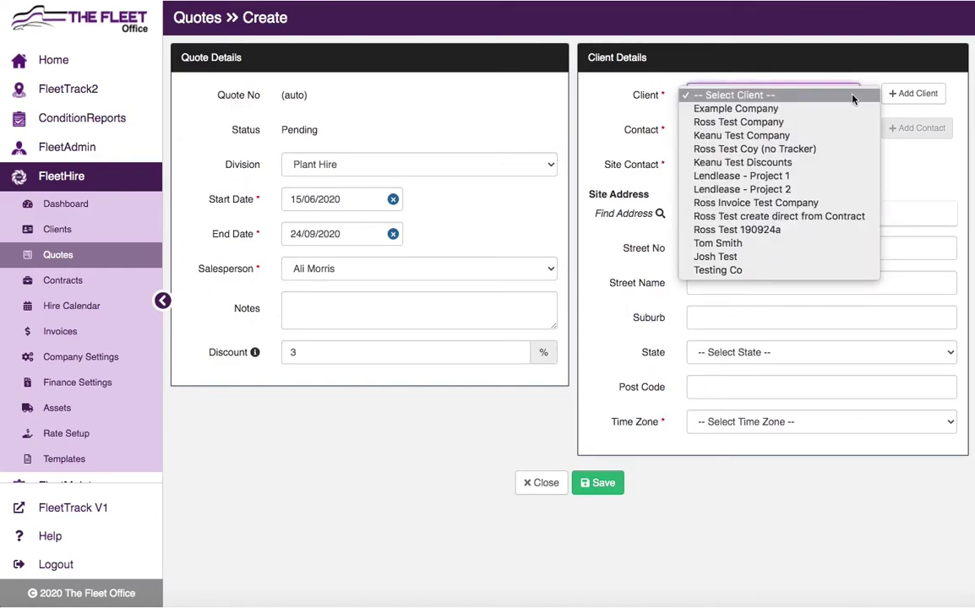
pyautogui.click(752, 272)
pyautogui.click(832, 133)
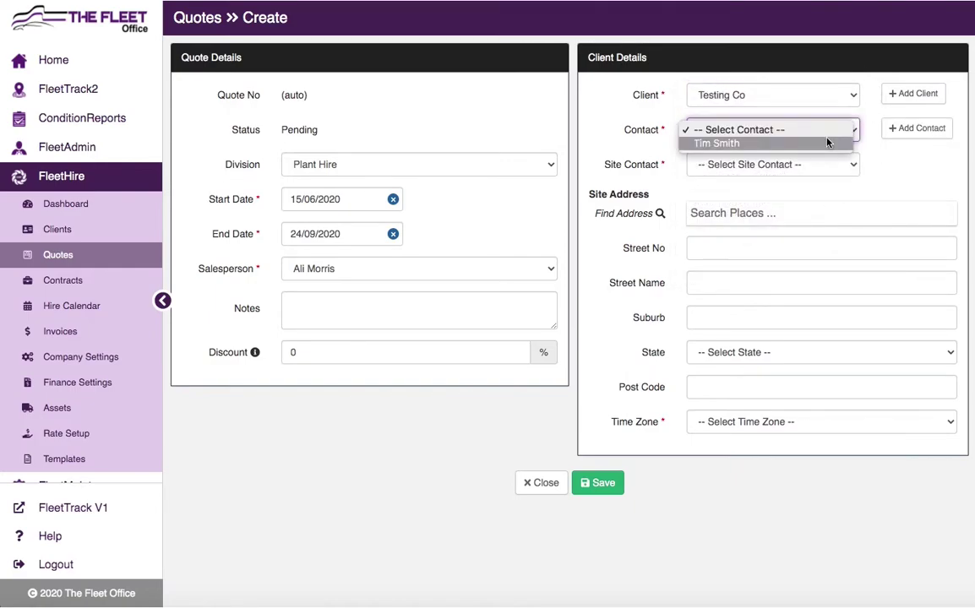
pyautogui.click(821, 144)
pyautogui.click(816, 164)
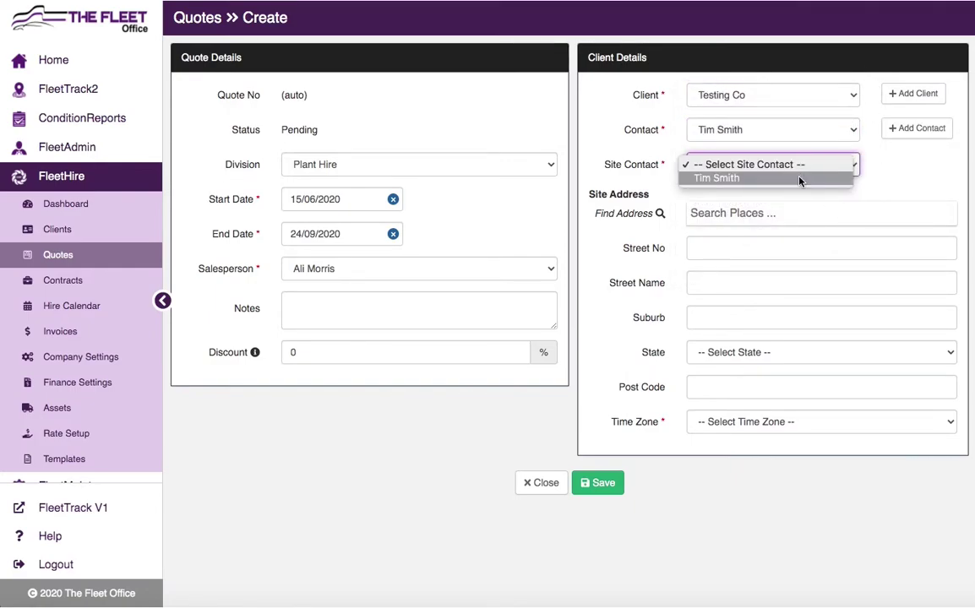
pyautogui.click(799, 179)
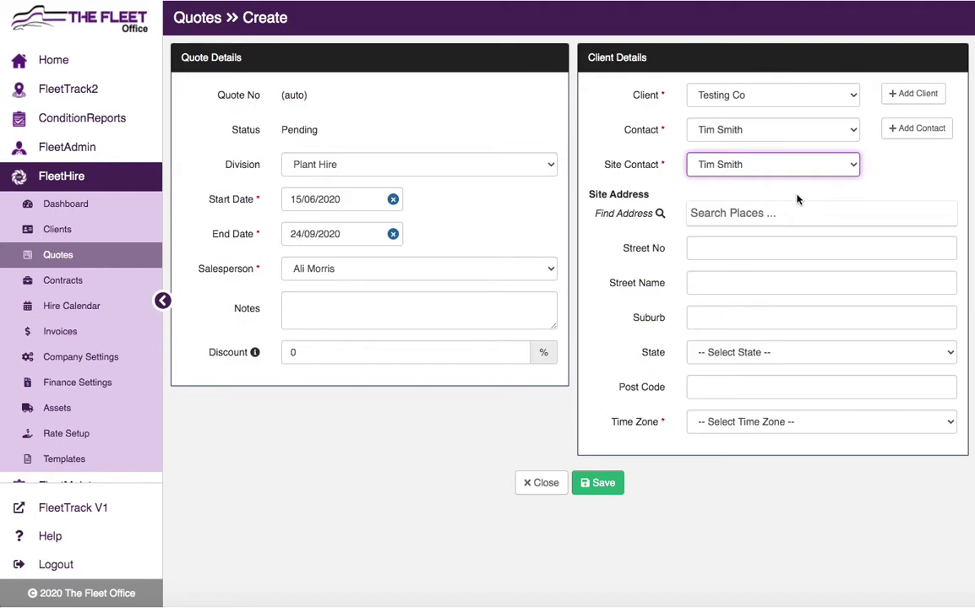
# Step: Fill in the site address from the first address search suggestion and set the time zone to Australia/Melbourne
pyautogui.click(763, 214)
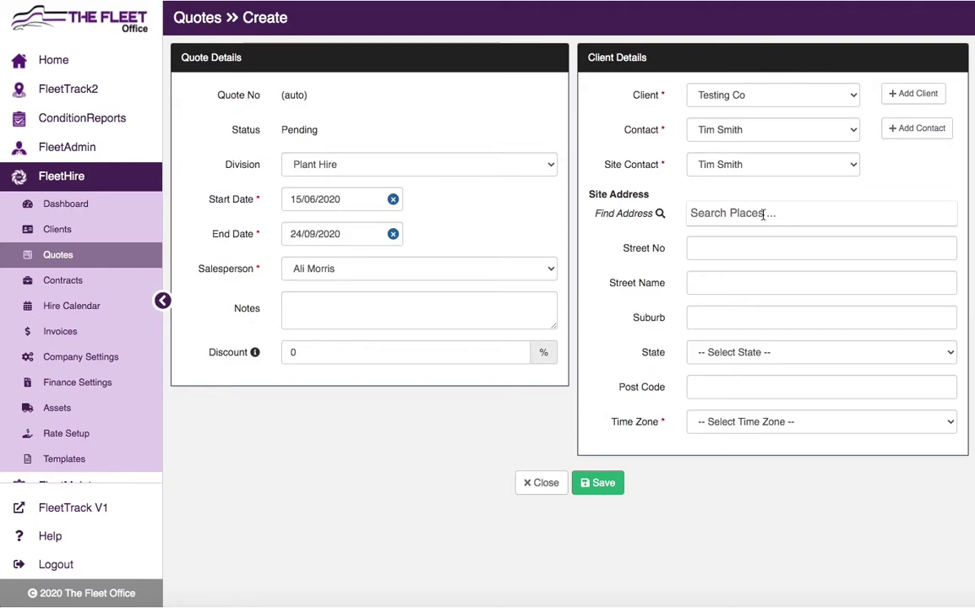
pyautogui.write('smith street')
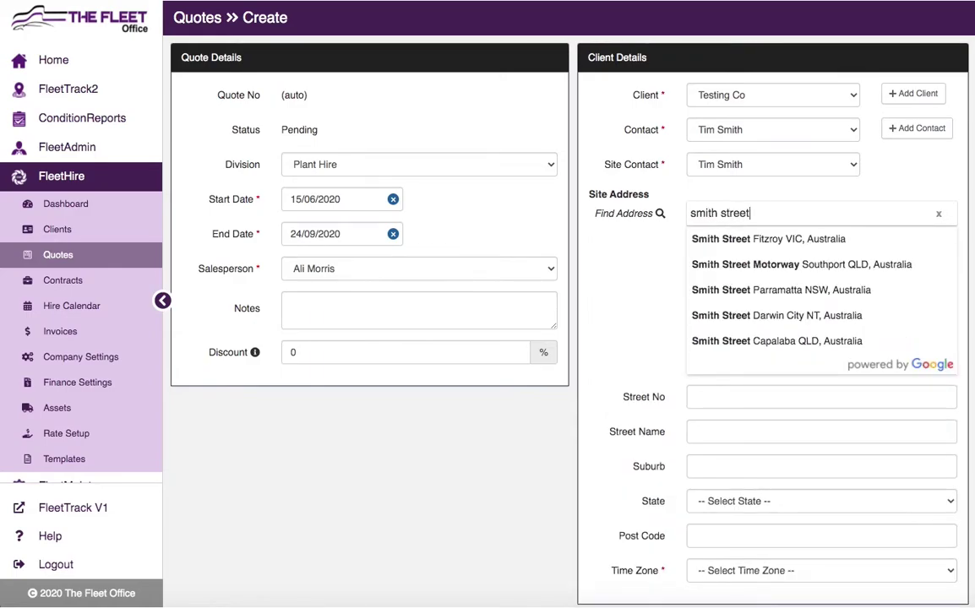
pyautogui.click(832, 238)
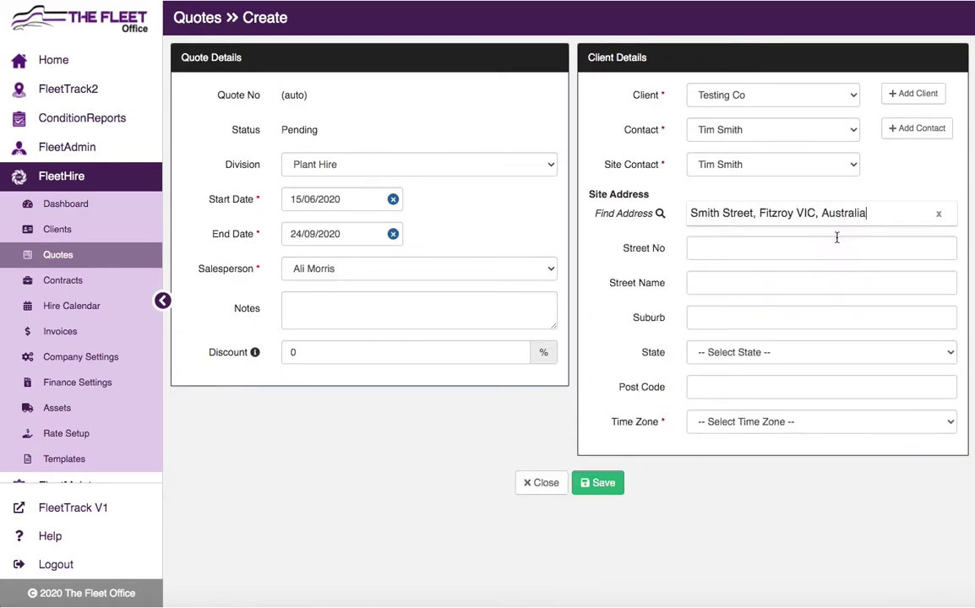
pyautogui.click(799, 426)
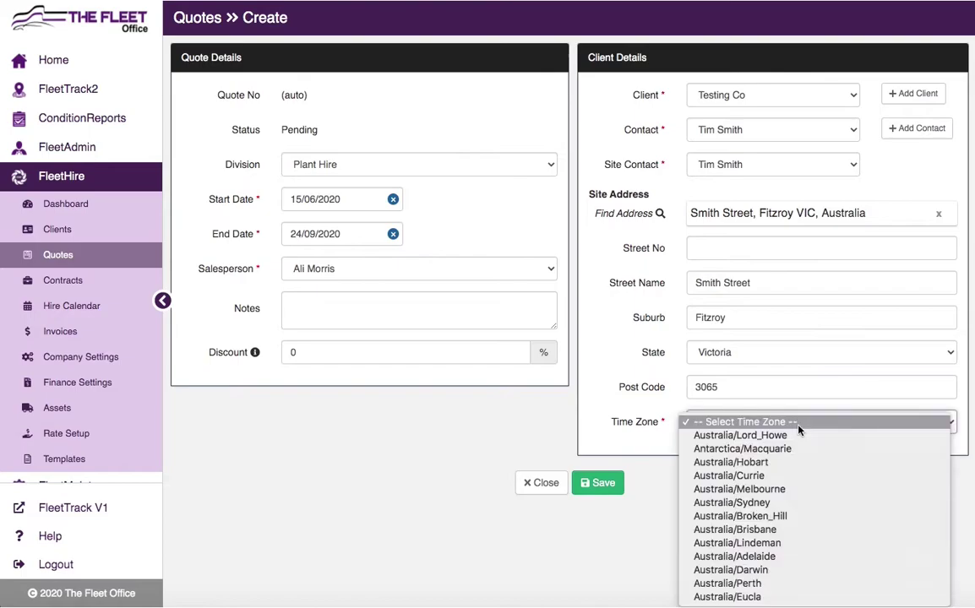
pyautogui.click(804, 489)
pyautogui.click(804, 492)
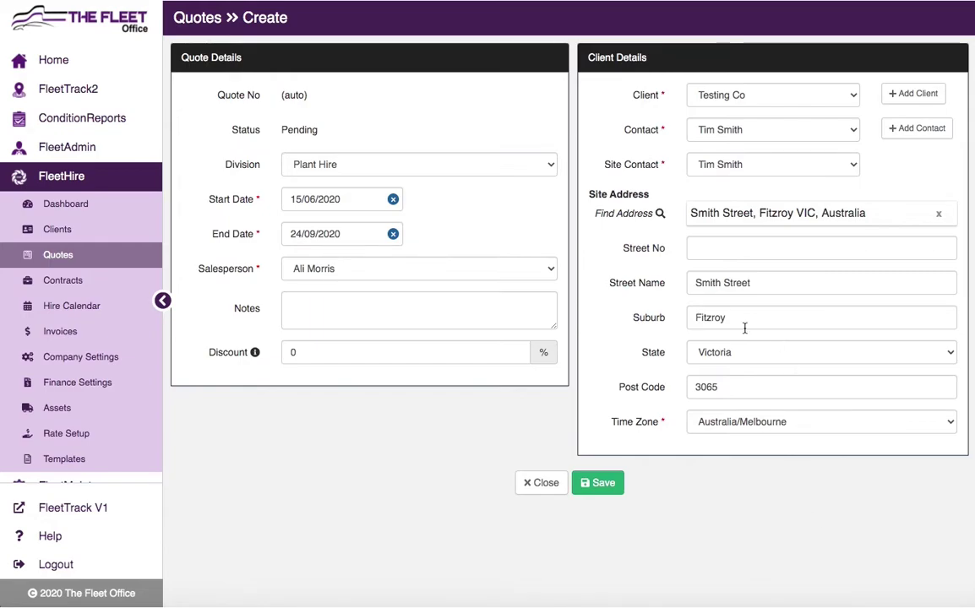
# Step: Save the new quote and review its pricing breakdown
pyautogui.click(610, 483)
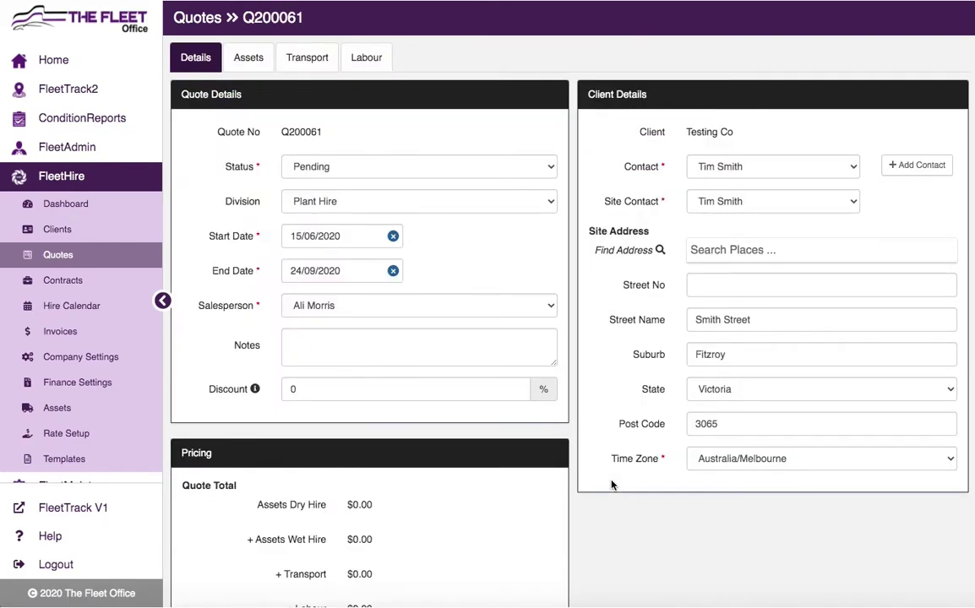
pyautogui.scroll(-2, 458, 380)
pyautogui.scroll(-5, 458, 380)
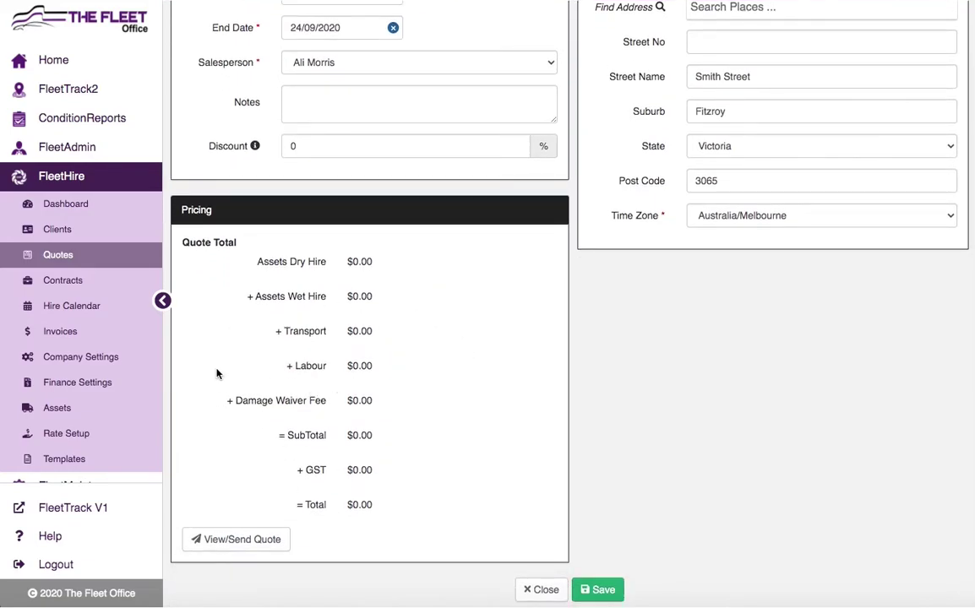
# Step: Add an Articulated Dump Truck of subtype 40T to the quote's assets with the description "Dry Hire"
pyautogui.scroll(7, 215, 360)
pyautogui.click(254, 25)
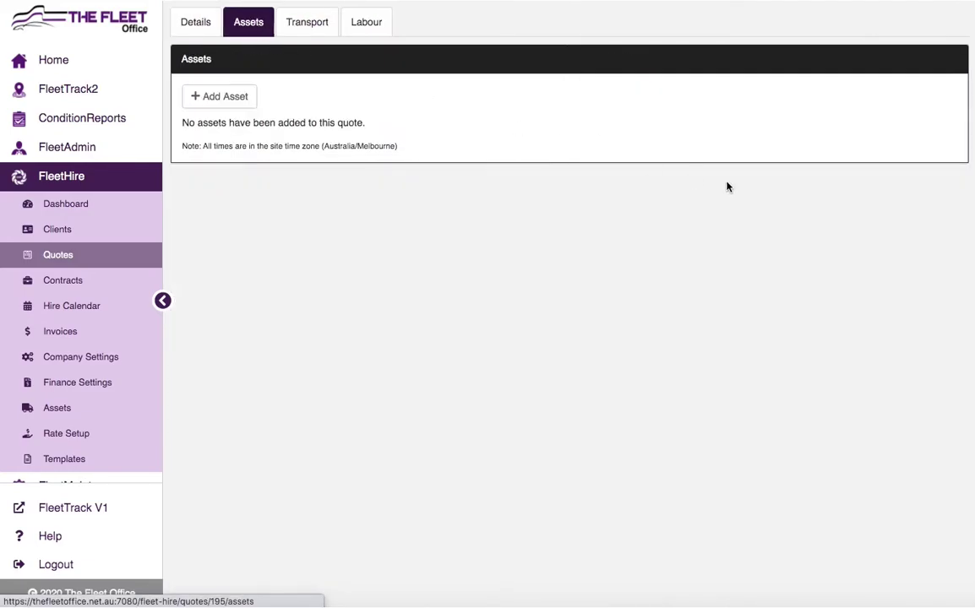
pyautogui.click(196, 101)
pyautogui.click(362, 115)
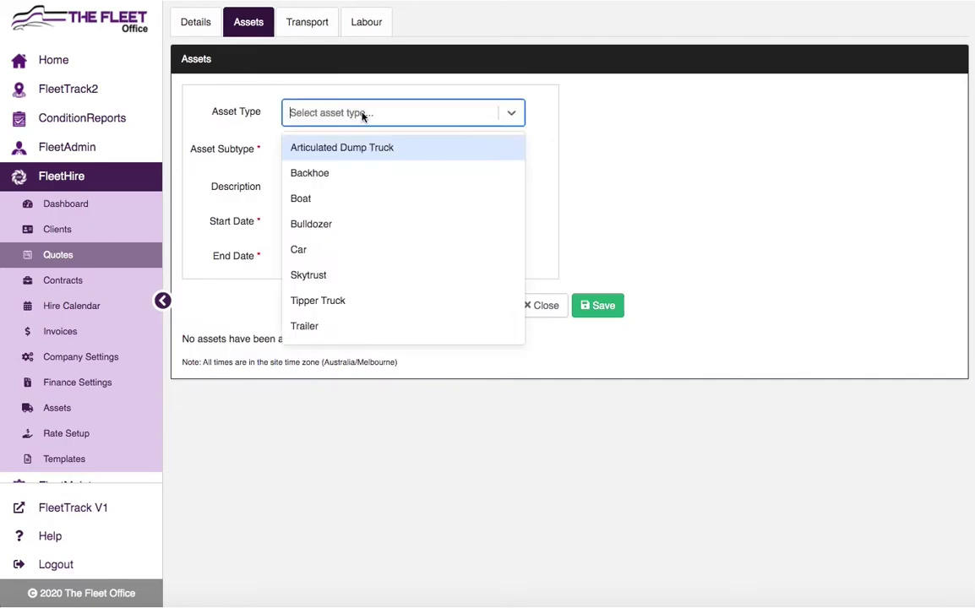
pyautogui.click(358, 150)
pyautogui.click(354, 152)
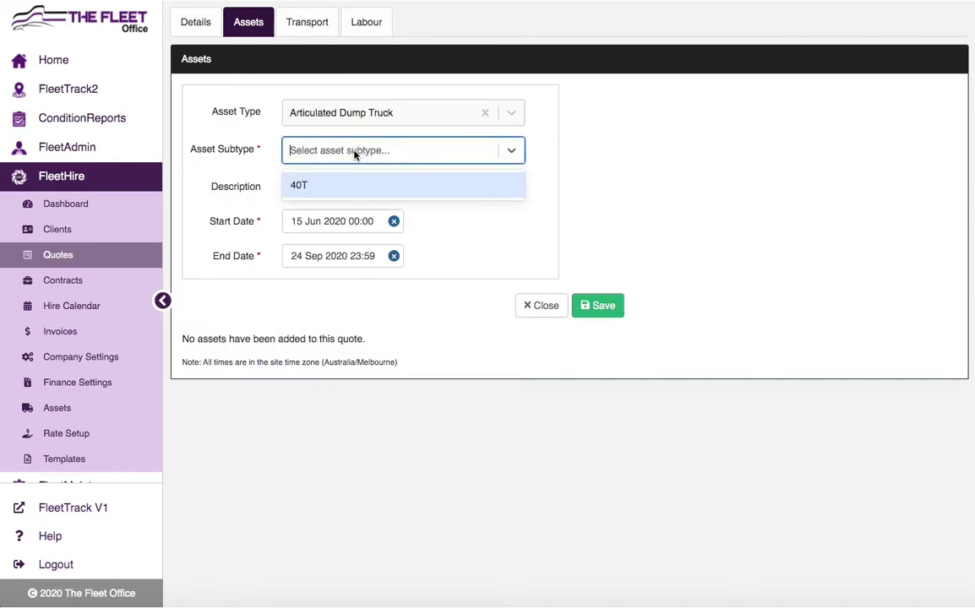
pyautogui.click(300, 185)
pyautogui.click(314, 187)
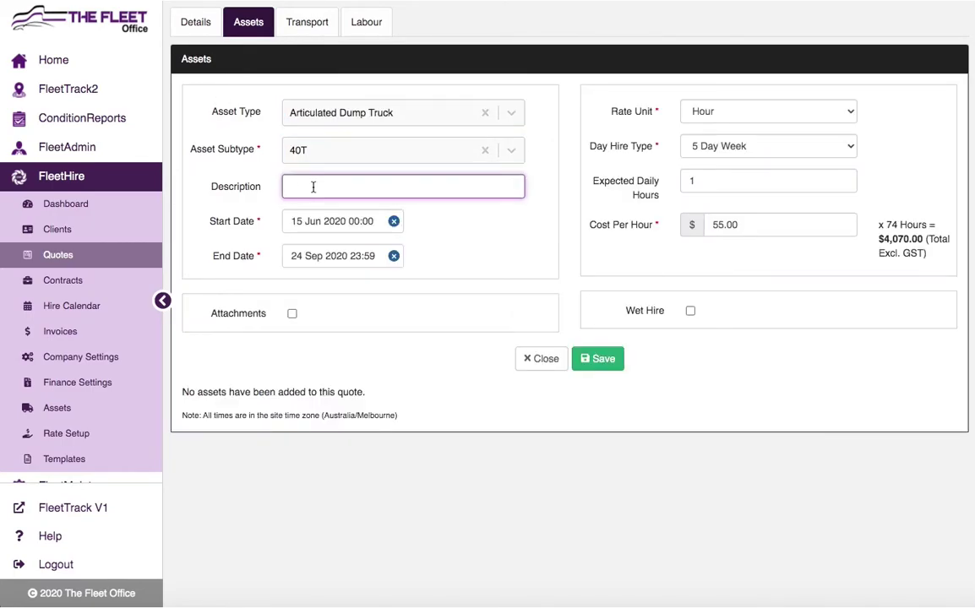
pyautogui.write('Dry Hire')
pyautogui.click(463, 236)
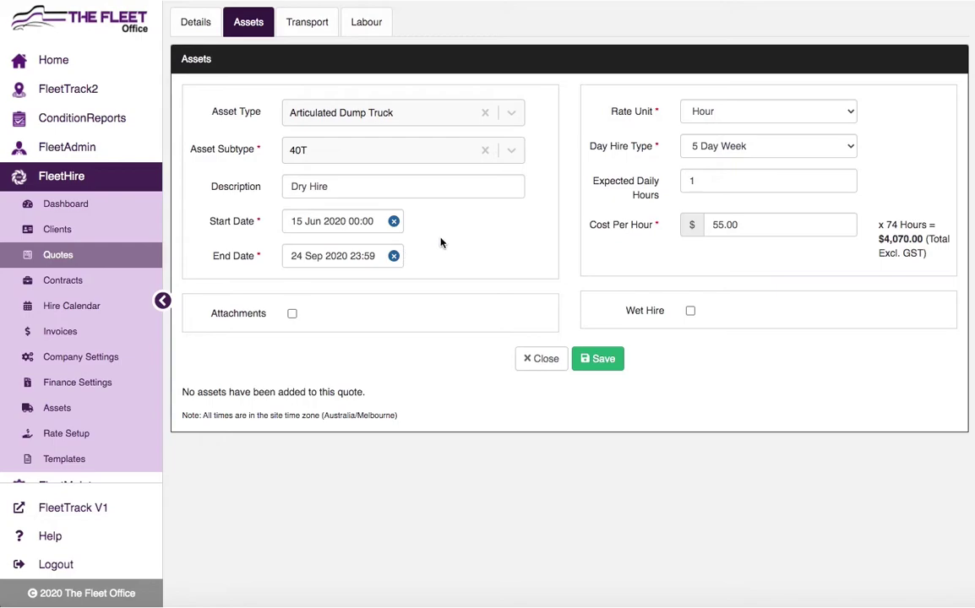
# Step: Set the asset's rate unit to Week, leave attachments and wet hire off, and save the asset hire
pyautogui.click(292, 314)
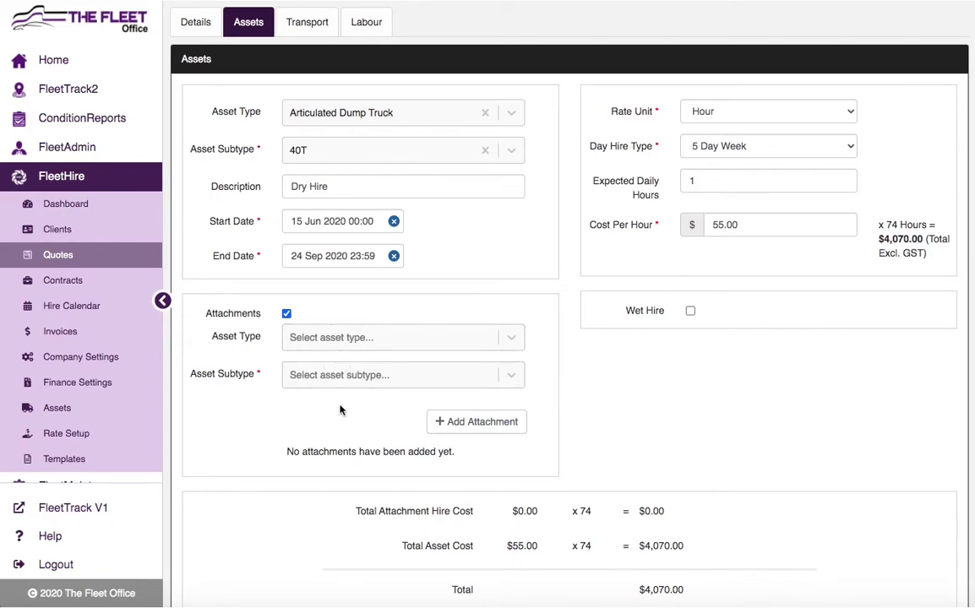
pyautogui.click(287, 316)
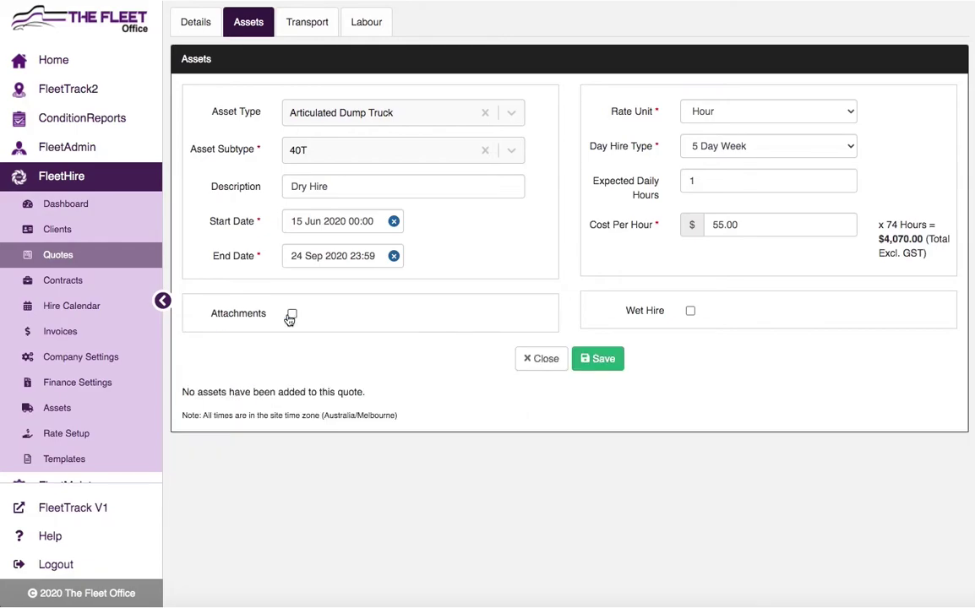
pyautogui.click(758, 112)
pyautogui.click(758, 138)
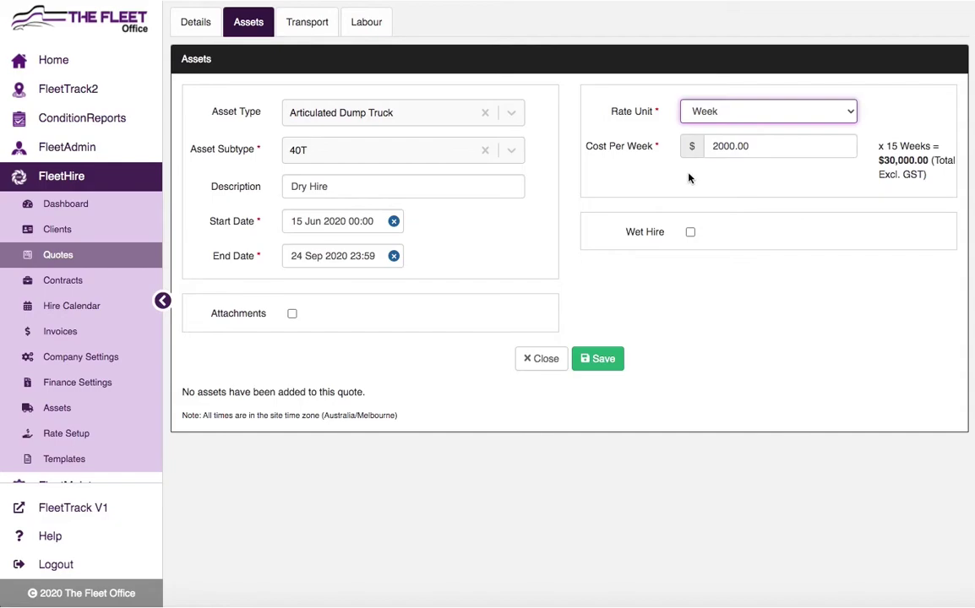
pyautogui.click(690, 232)
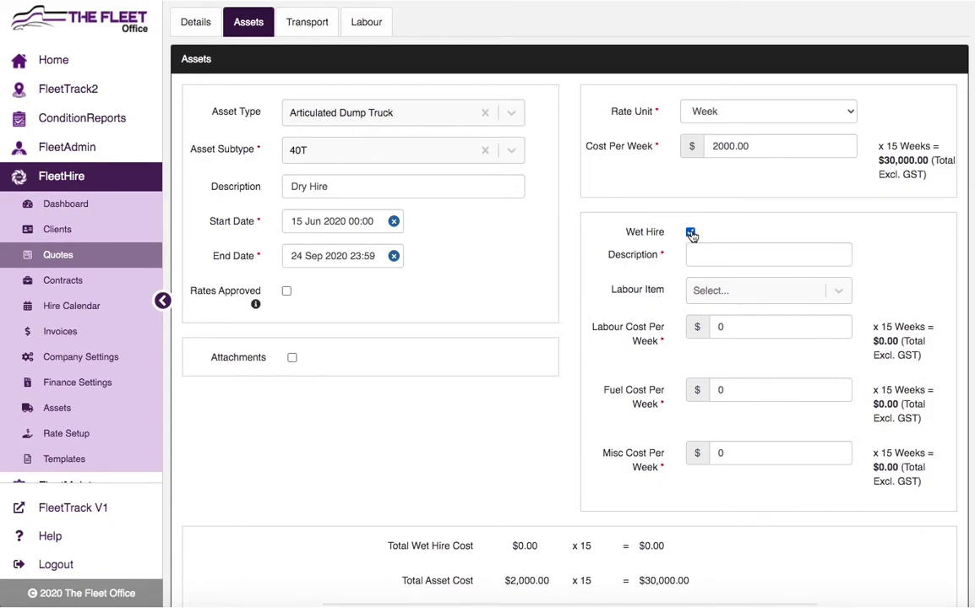
pyautogui.click(690, 232)
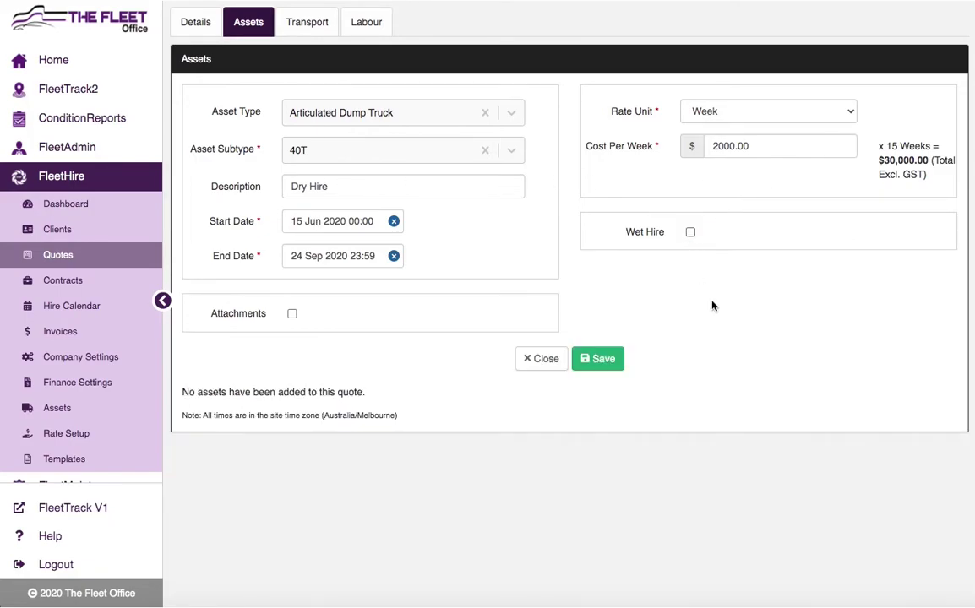
pyautogui.click(609, 363)
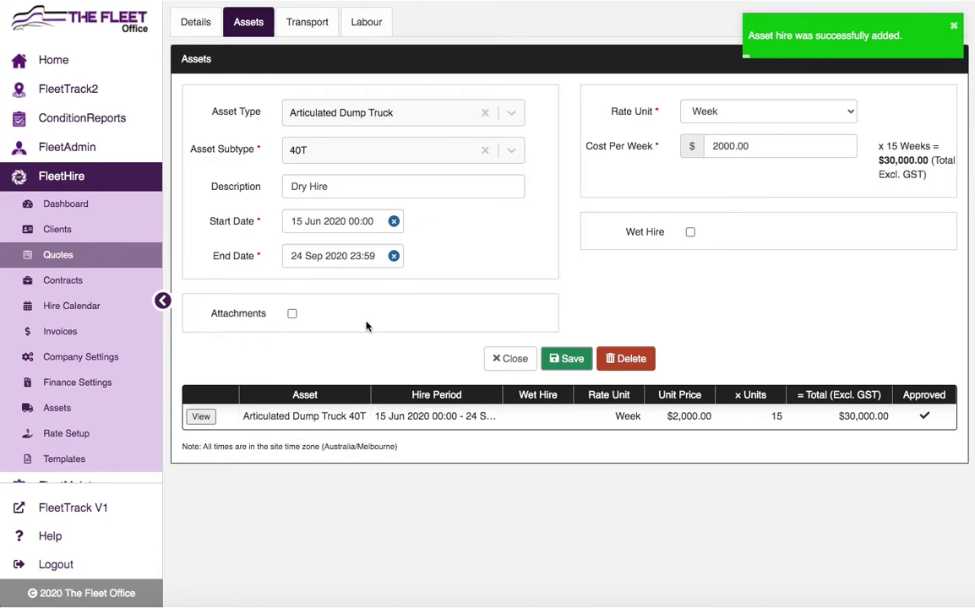
# Step: Start a transport entry for the quote using the existing item "Transport of plant up to 35T within Brisbane CBD"
pyautogui.click(312, 33)
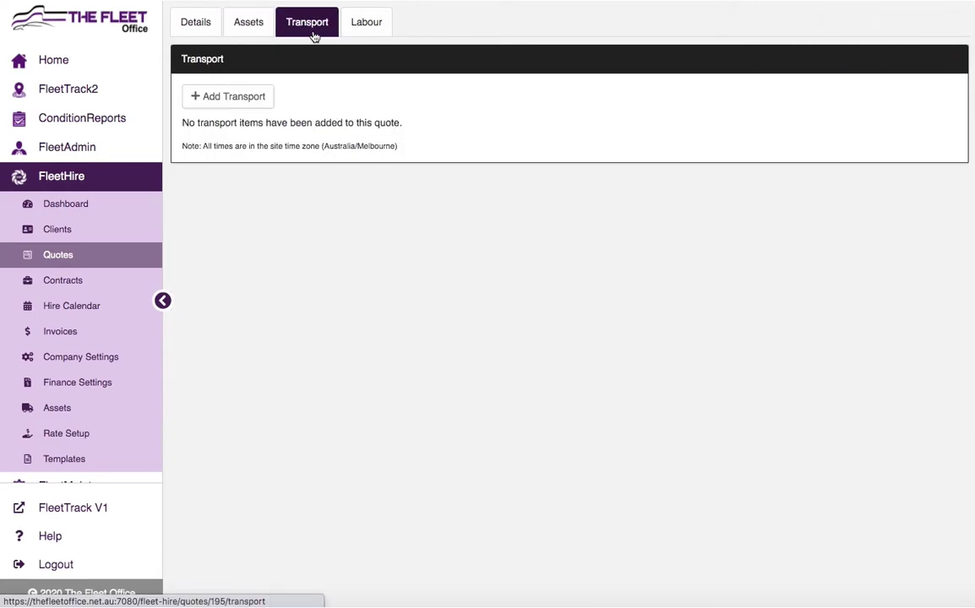
pyautogui.click(247, 95)
pyautogui.click(326, 146)
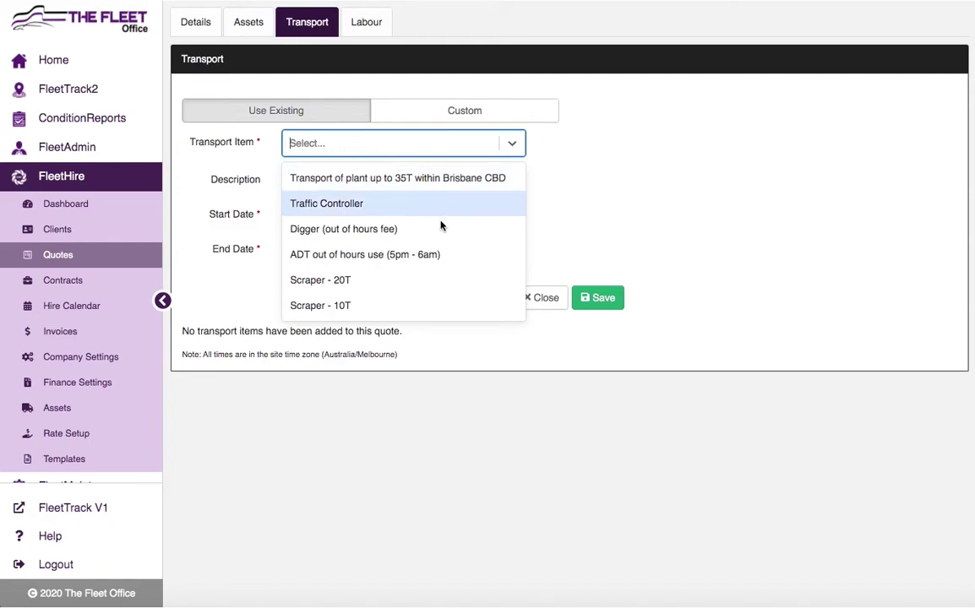
pyautogui.click(363, 178)
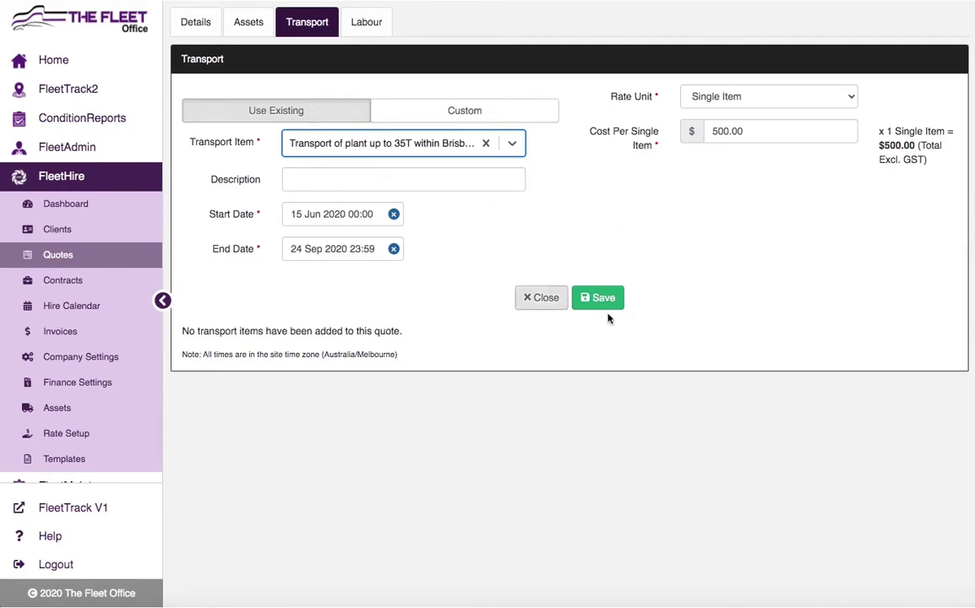
# Step: Replace the transport entry's end date with 15 Jun 2020 00:00
pyautogui.click(394, 249)
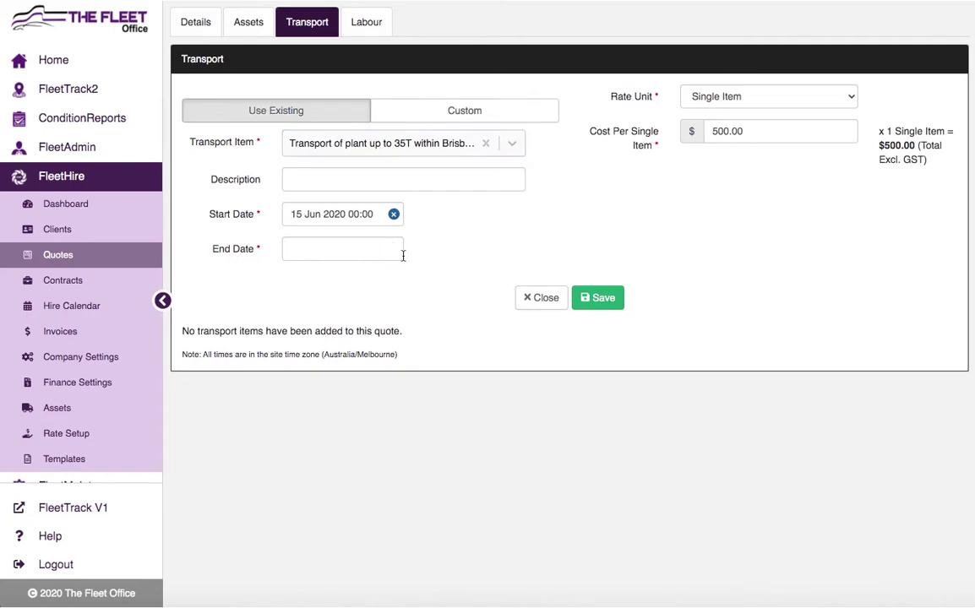
pyautogui.click(309, 251)
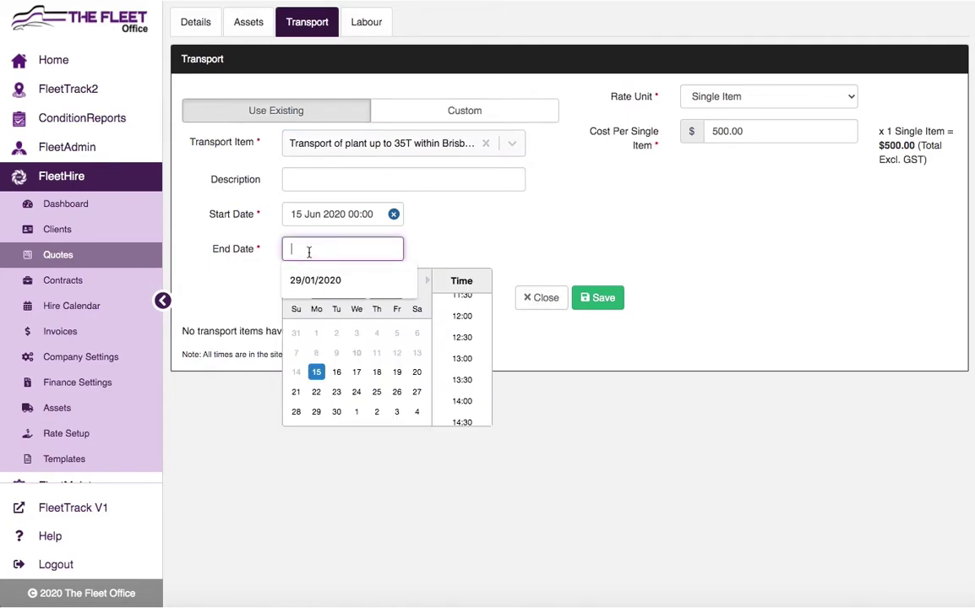
pyautogui.write('15')
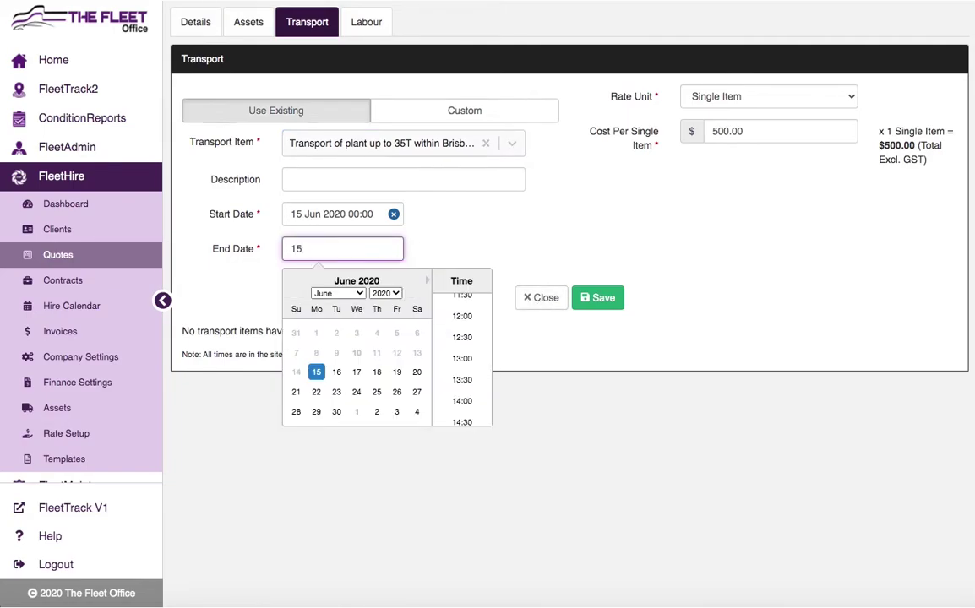
pyautogui.click(316, 372)
pyautogui.click(527, 245)
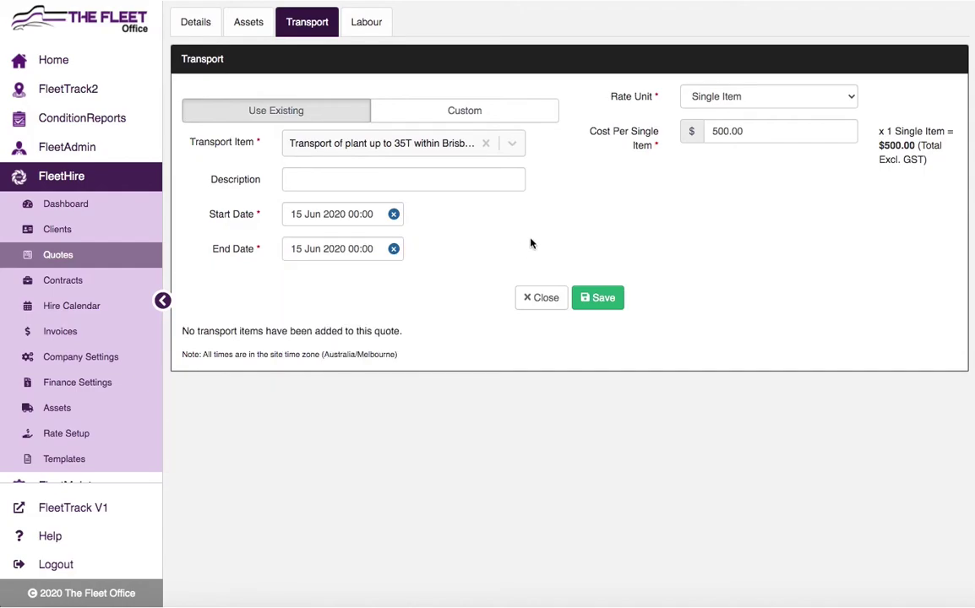
# Step: Set the transport's cost per single item to $550.00 and save the transport item
pyautogui.click(719, 131)
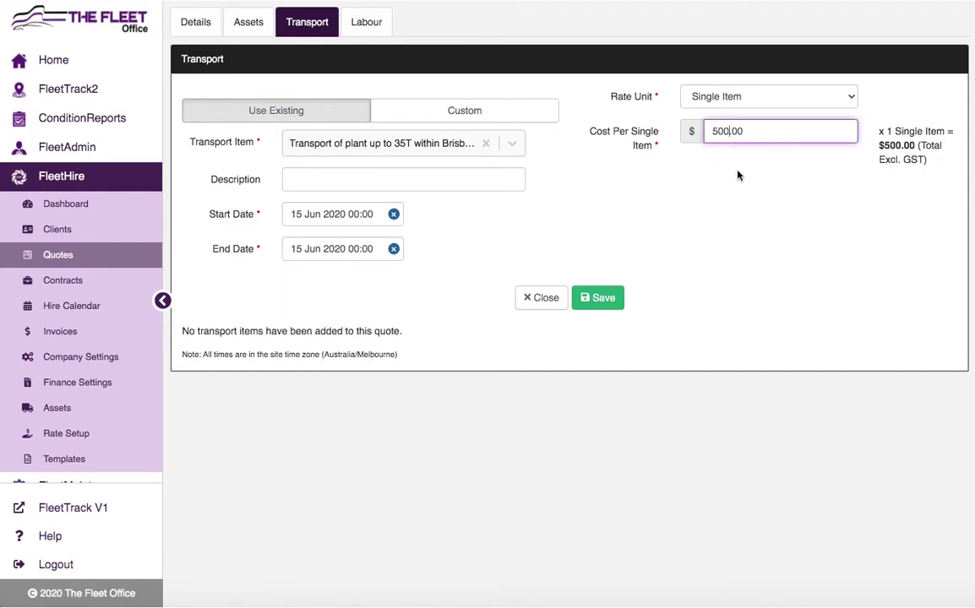
pyautogui.press('BackSpace')
pyautogui.press('BackSpace')
pyautogui.write('50')
pyautogui.click(603, 298)
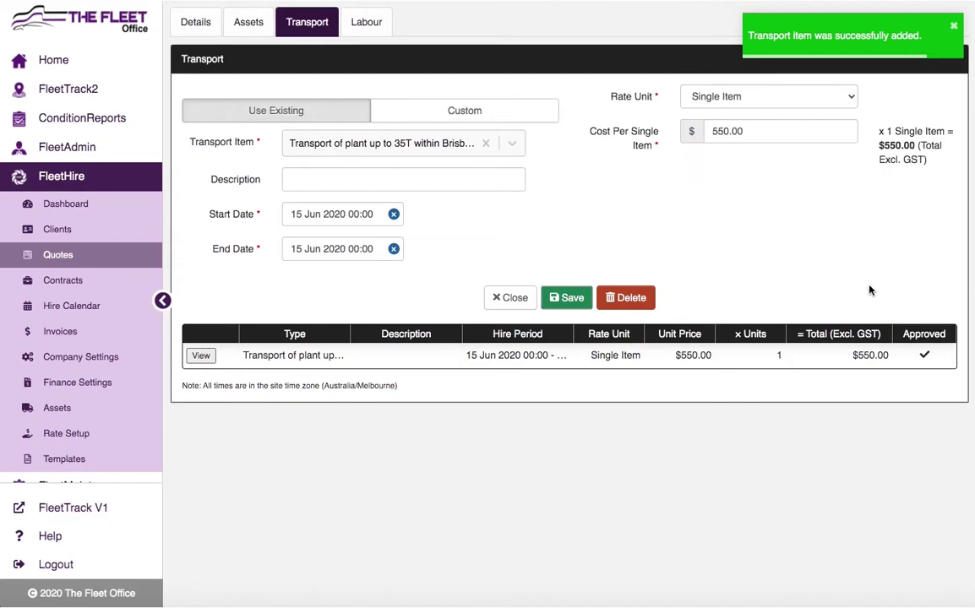
# Step: Check the quote's labour section and review the updated pricing breakdown in its details
pyautogui.click(366, 26)
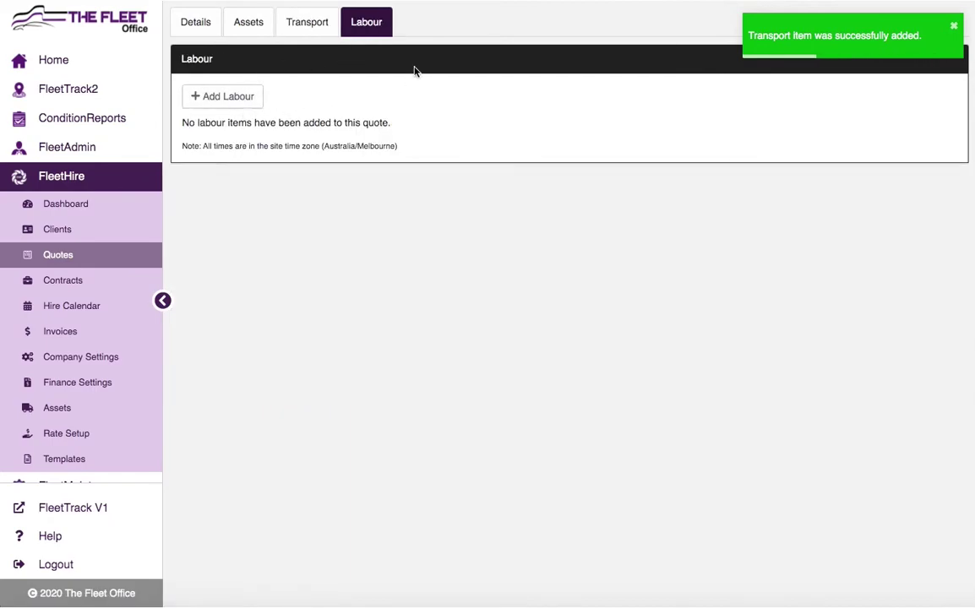
pyautogui.click(203, 24)
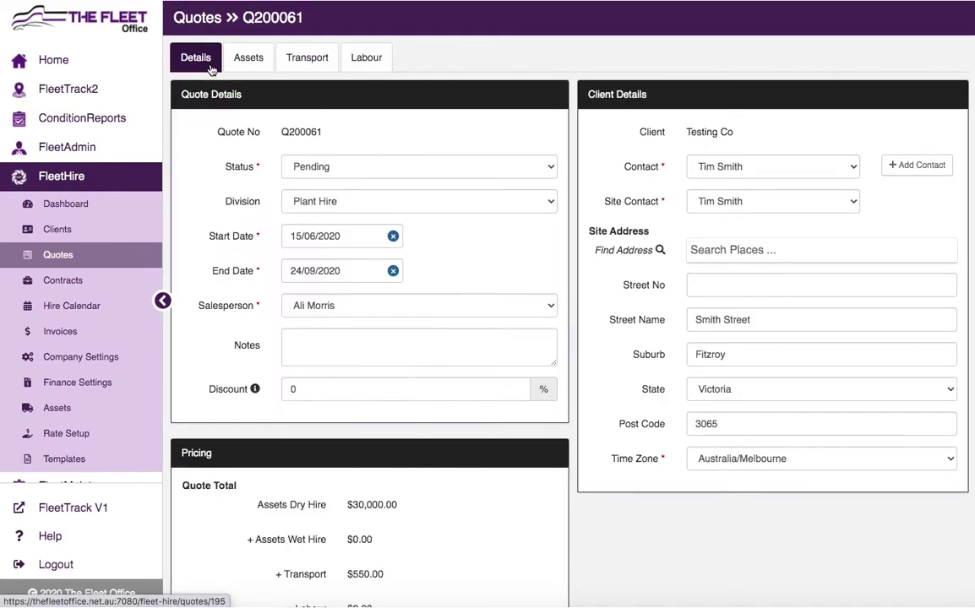
pyautogui.scroll(-3, 257, 205)
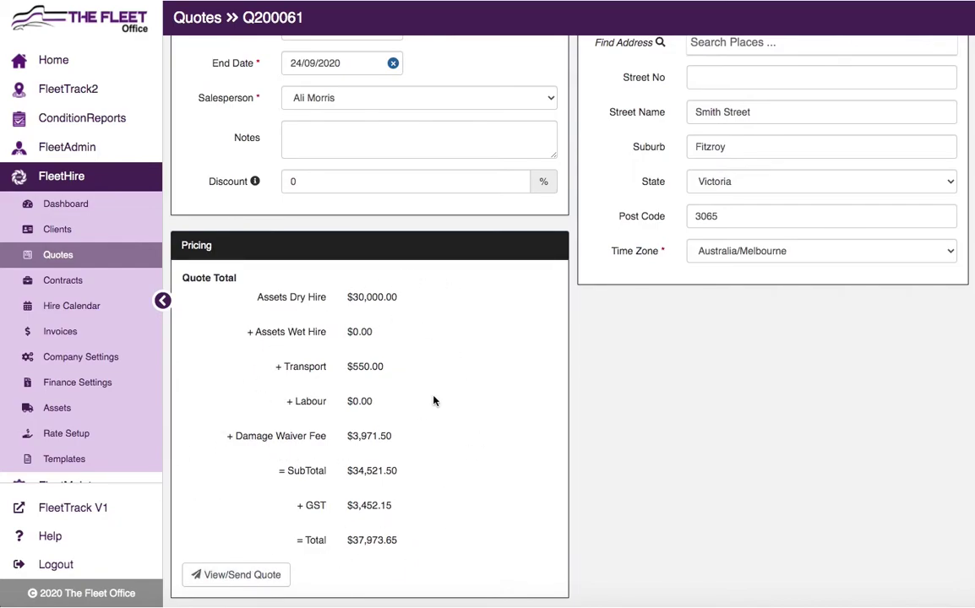
pyautogui.scroll(3, 372, 364)
# Step: Reopen the quote's dump truck hire and try the Hour rate unit with 8 expected daily hours
pyautogui.click(248, 59)
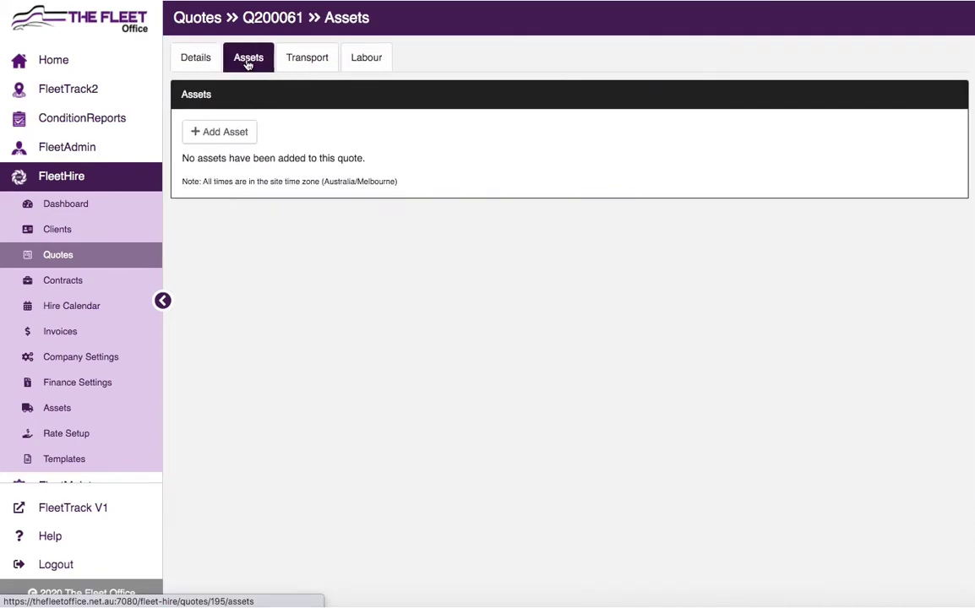
pyautogui.click(202, 182)
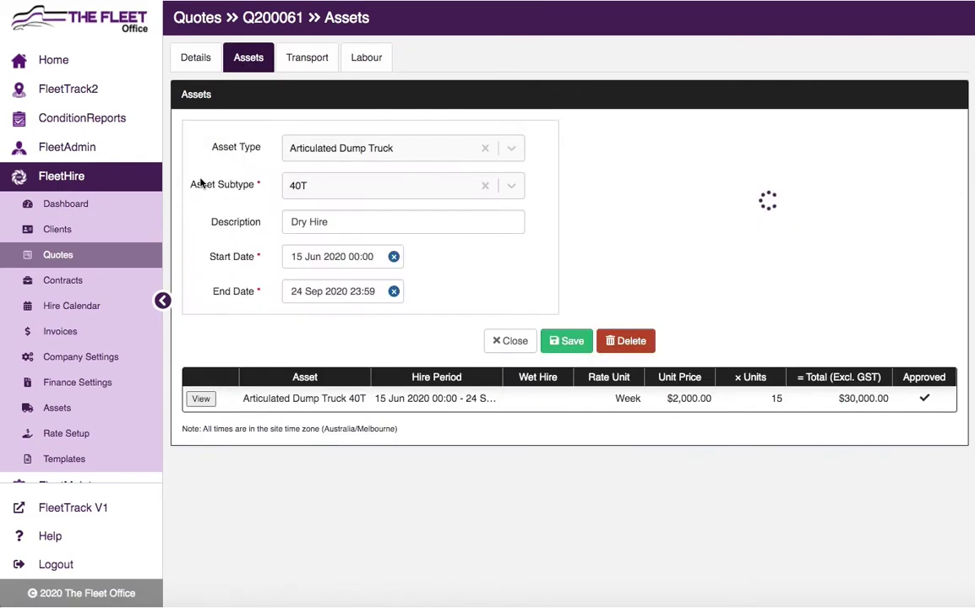
pyautogui.click(805, 147)
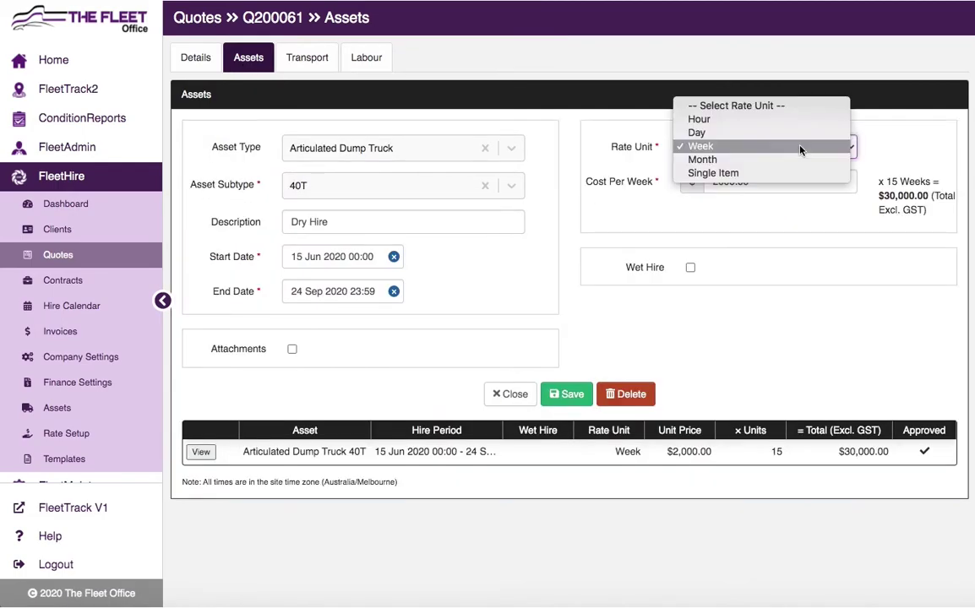
pyautogui.click(786, 120)
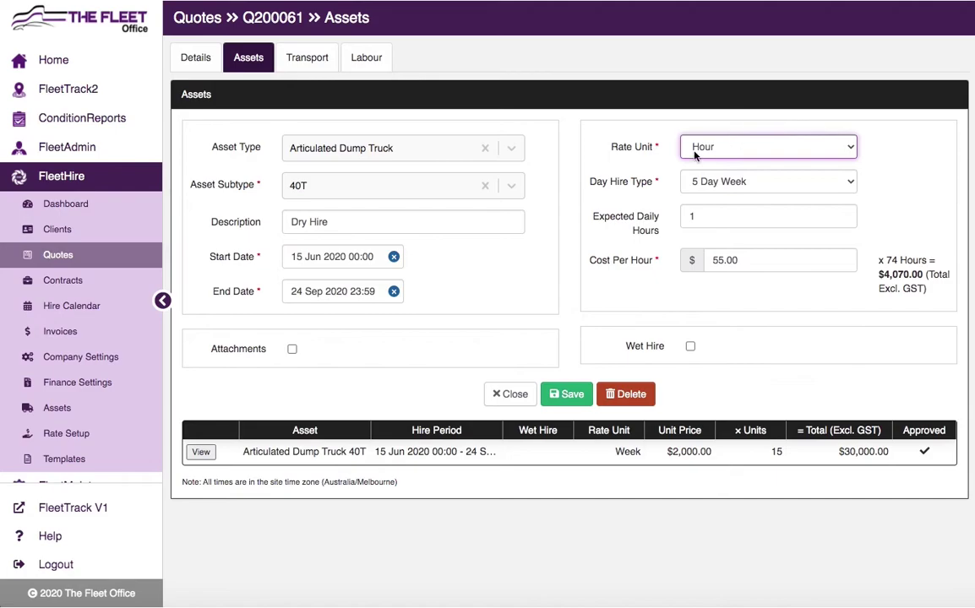
pyautogui.doubleClick(695, 217)
pyautogui.write('3')
pyautogui.press('BackSpace')
pyautogui.write('8')
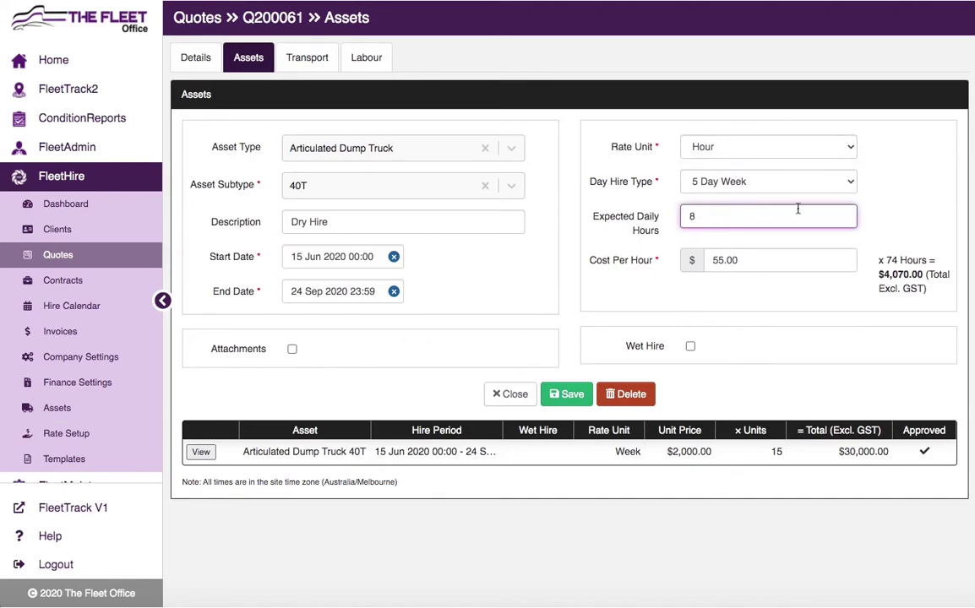
pyautogui.click(900, 213)
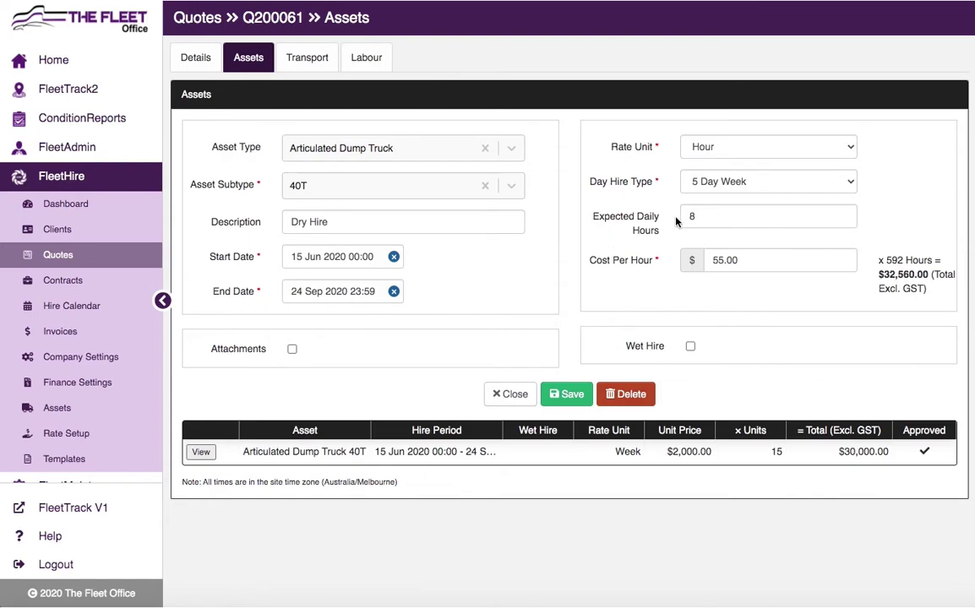
# Step: Try the Month rate unit for the dump truck hire, and return the rate unit to Week
pyautogui.moveTo(717, 217); pyautogui.dragTo(691, 216)
pyautogui.click(760, 146)
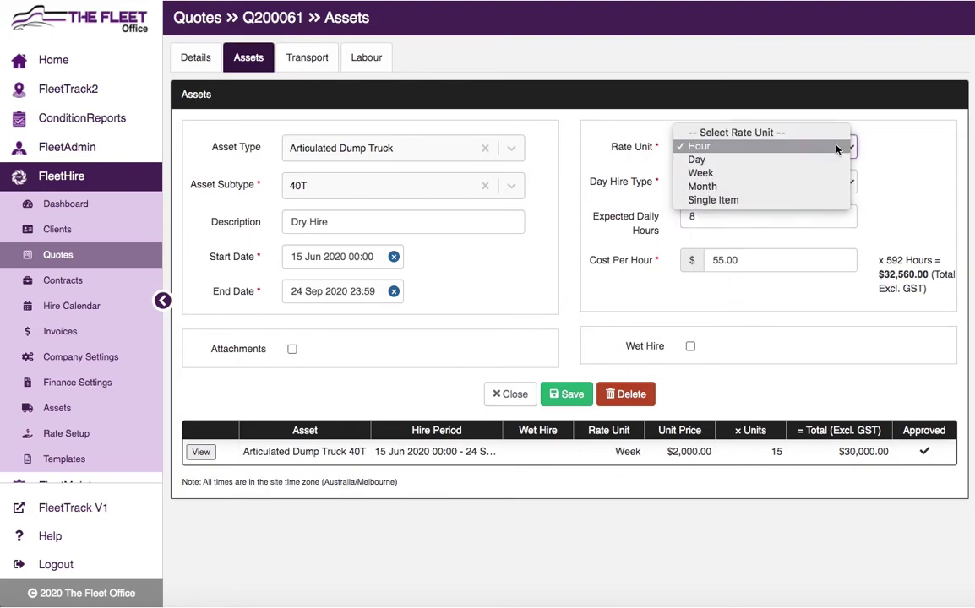
pyautogui.click(786, 185)
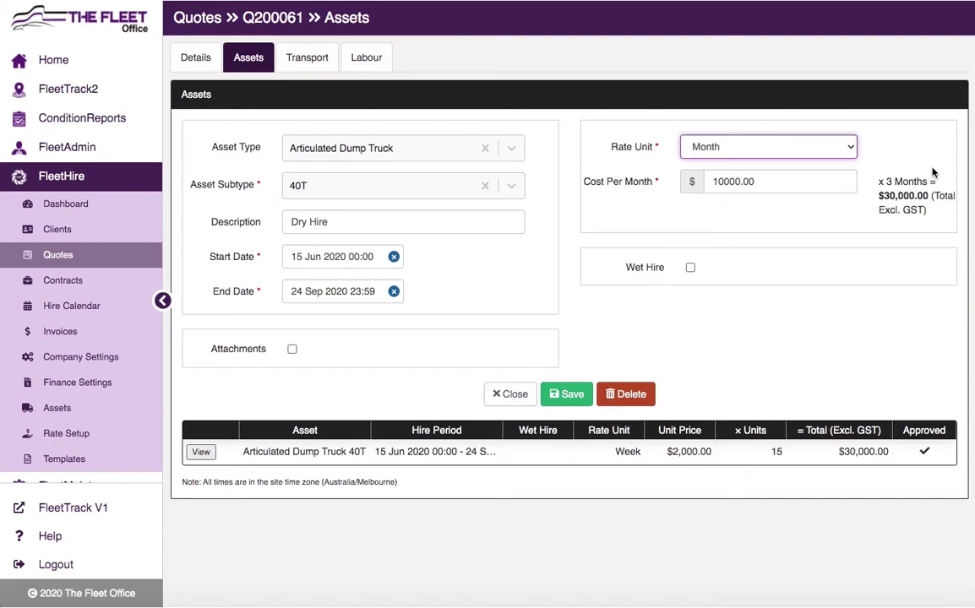
pyautogui.click(798, 147)
pyautogui.click(731, 133)
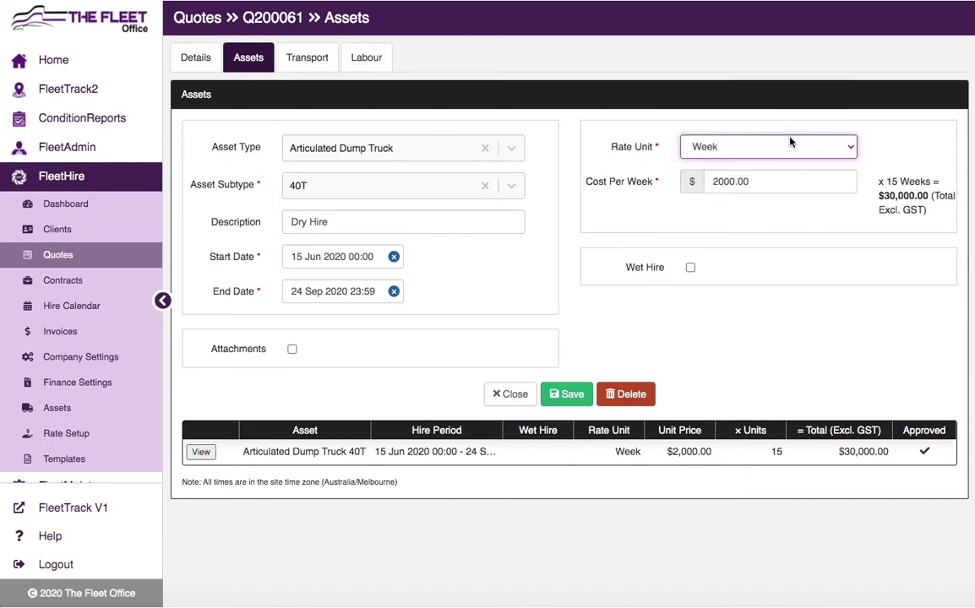
pyautogui.click(898, 152)
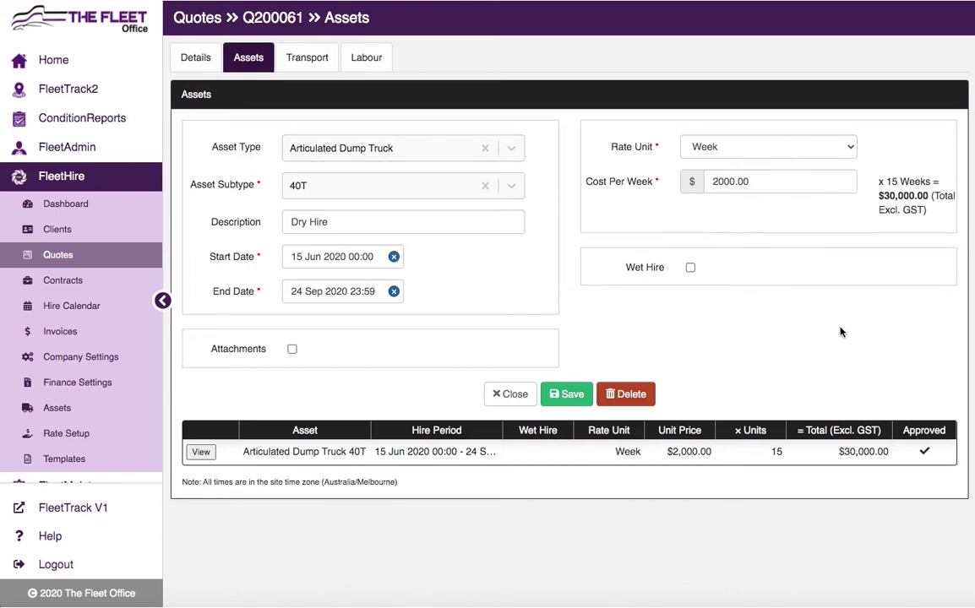
# Step: Return to the quote's details and open the email form for viewing or sending the quote
pyautogui.click(179, 59)
pyautogui.click(605, 57)
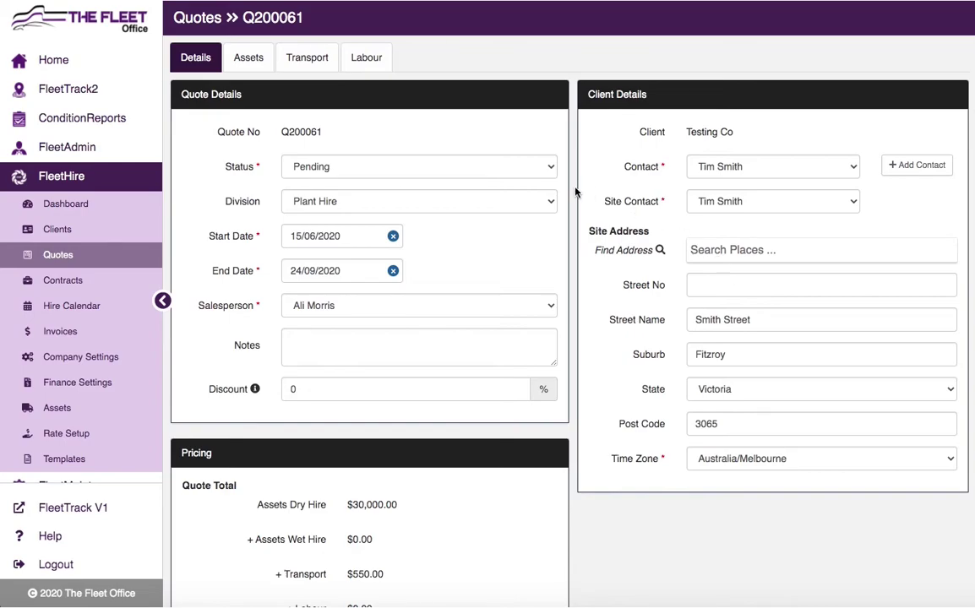
pyautogui.scroll(-3, 578, 192)
pyautogui.click(253, 574)
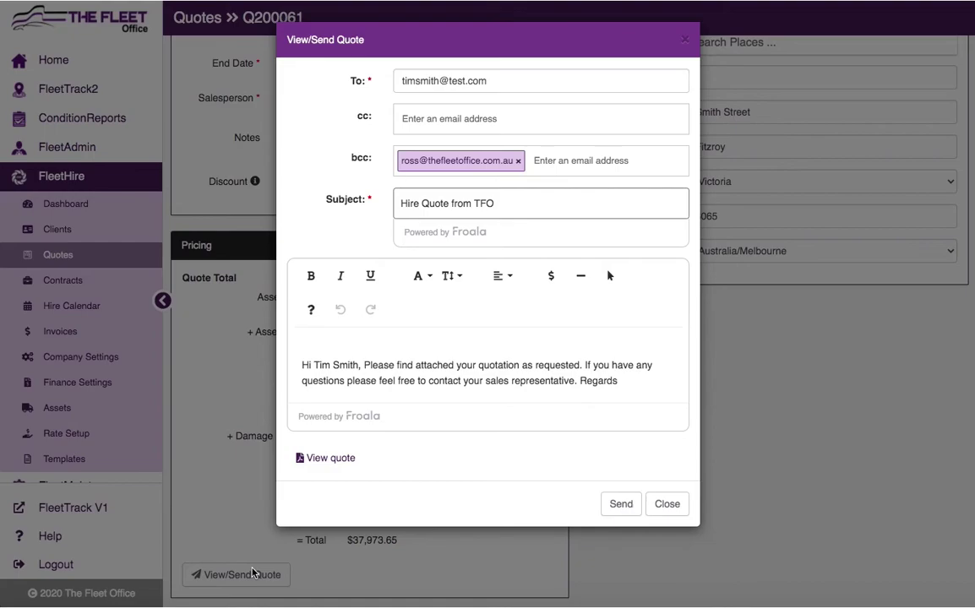
# Step: Preview the quote as a PDF, check its line items, totals and terms, and leave the email form without sending
pyautogui.click(333, 462)
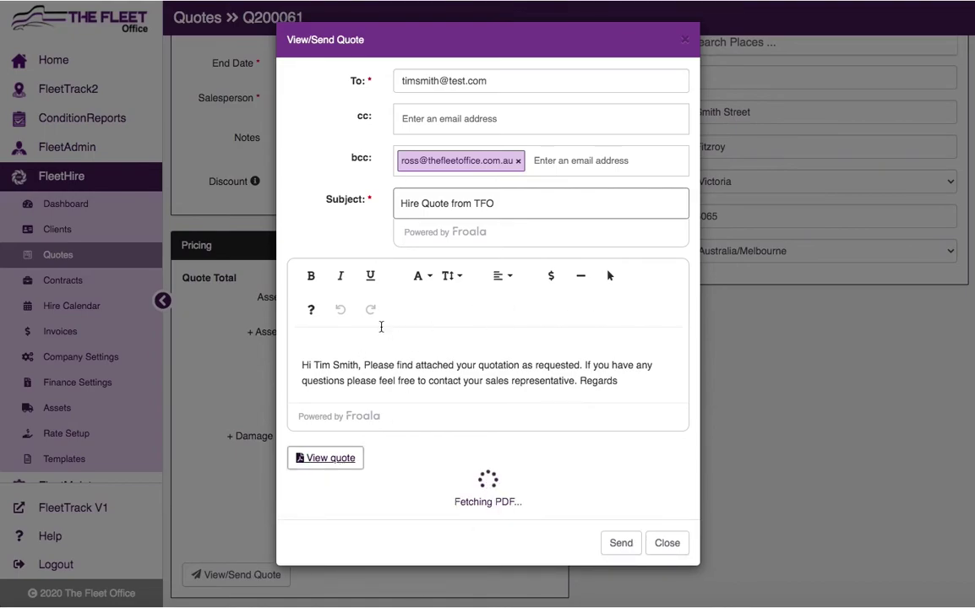
pyautogui.click(436, 347)
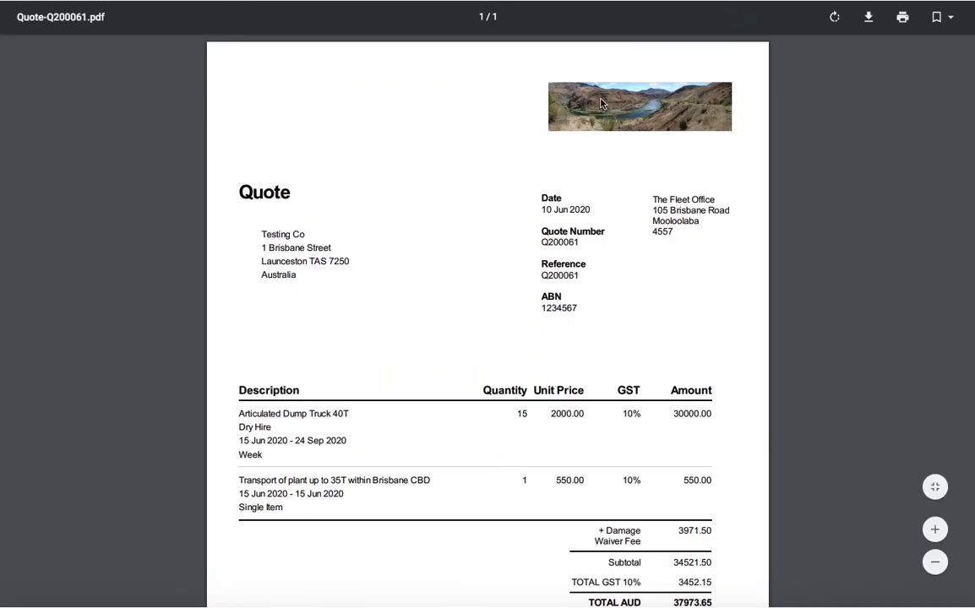
pyautogui.scroll(-1, 447, 283)
pyautogui.scroll(-1, 283, 311)
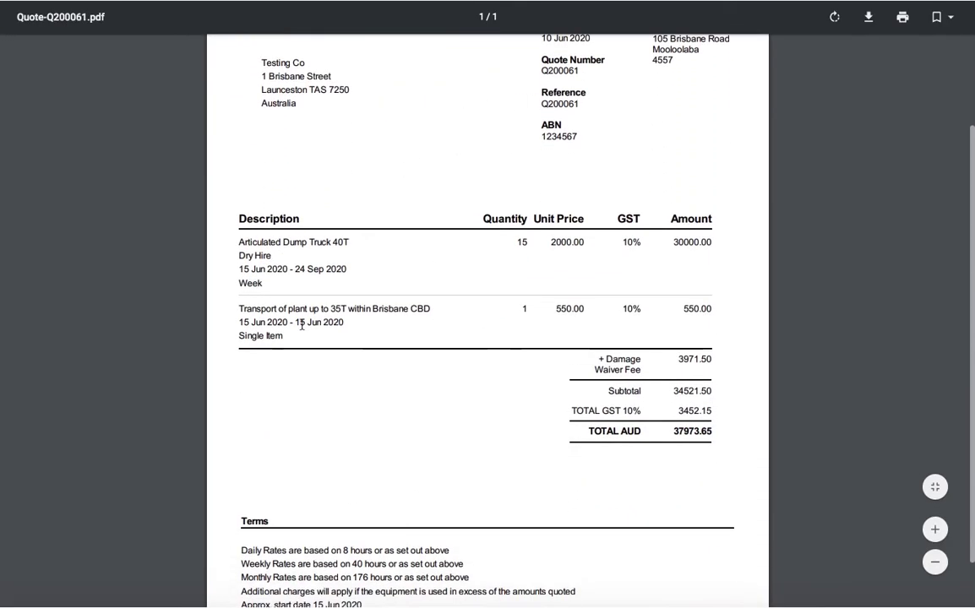
pyautogui.scroll(-1, 349, 319)
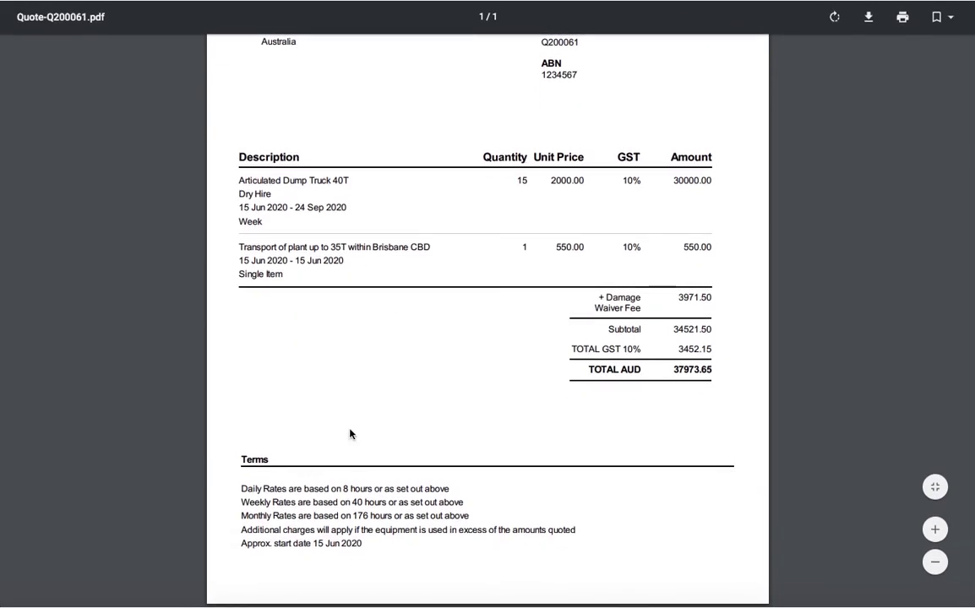
pyautogui.scroll(3, 350, 434)
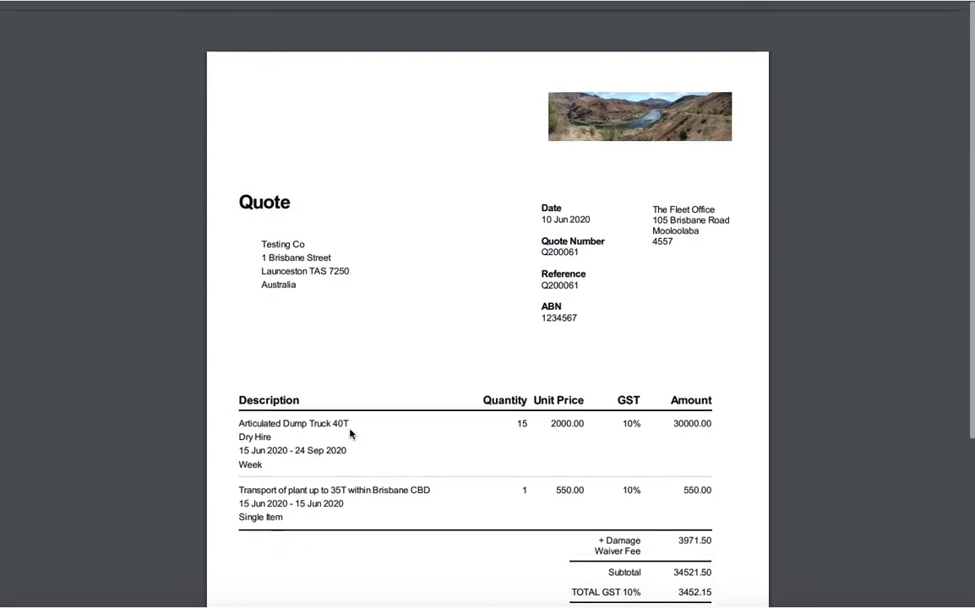
pyautogui.hotkey('ctrl', 'w')
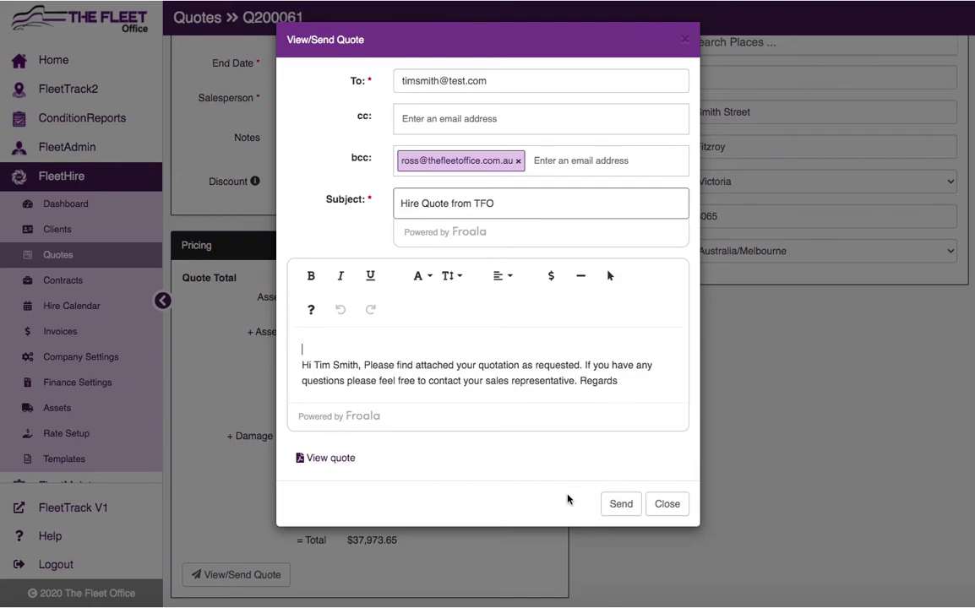
pyautogui.click(674, 507)
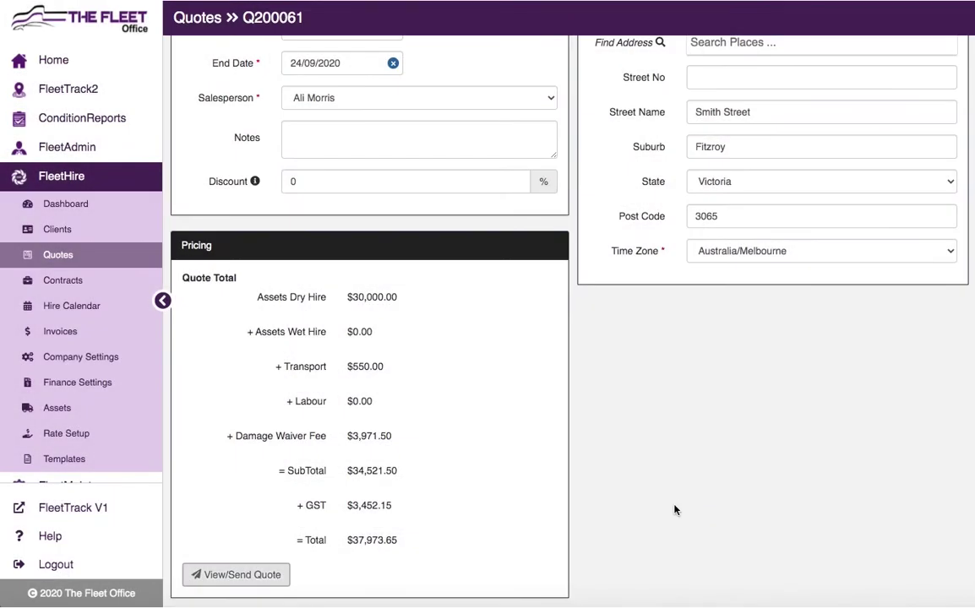
# Step: Go to the quotes list, find the Testing Co Plant Hire quote on the last page, and open its details
pyautogui.scroll(5, 675, 570)
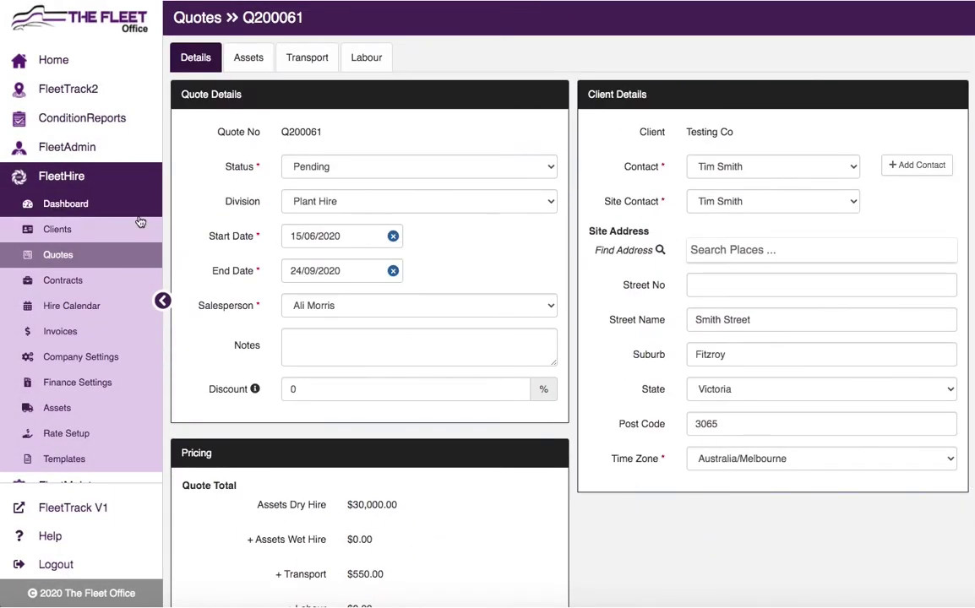
pyautogui.click(60, 258)
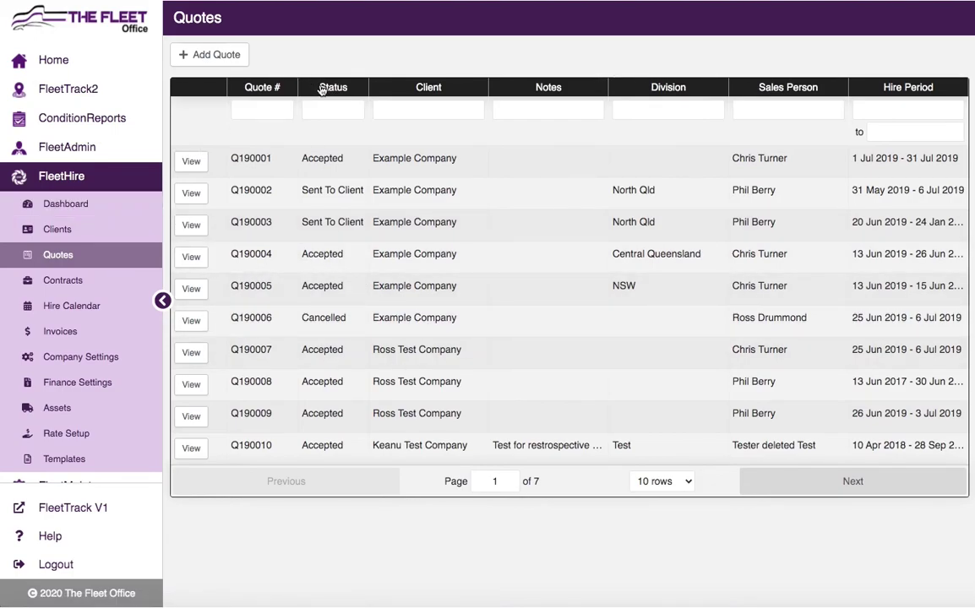
pyautogui.click(264, 89)
pyautogui.click(842, 483)
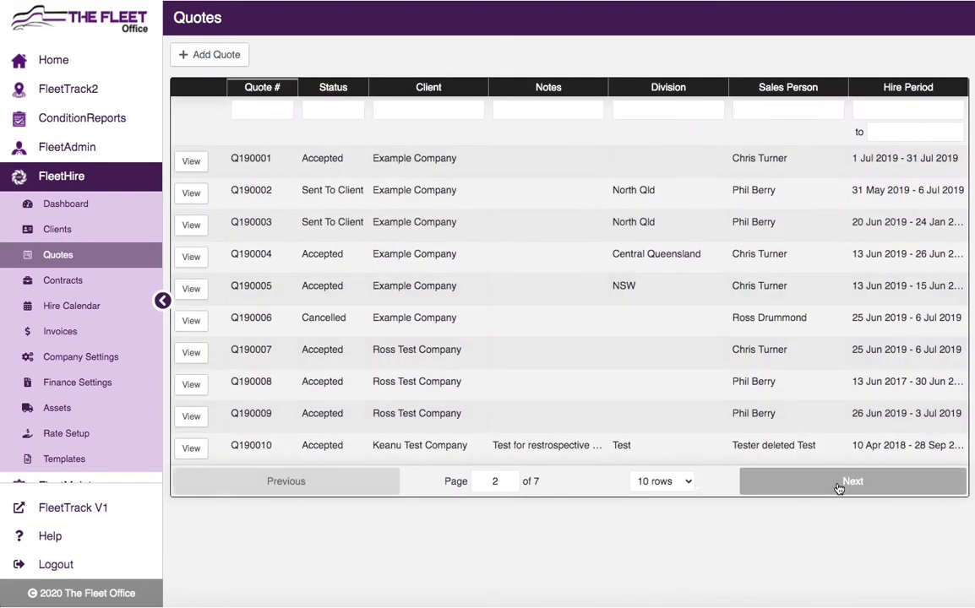
pyautogui.click(838, 487)
pyautogui.click(841, 487)
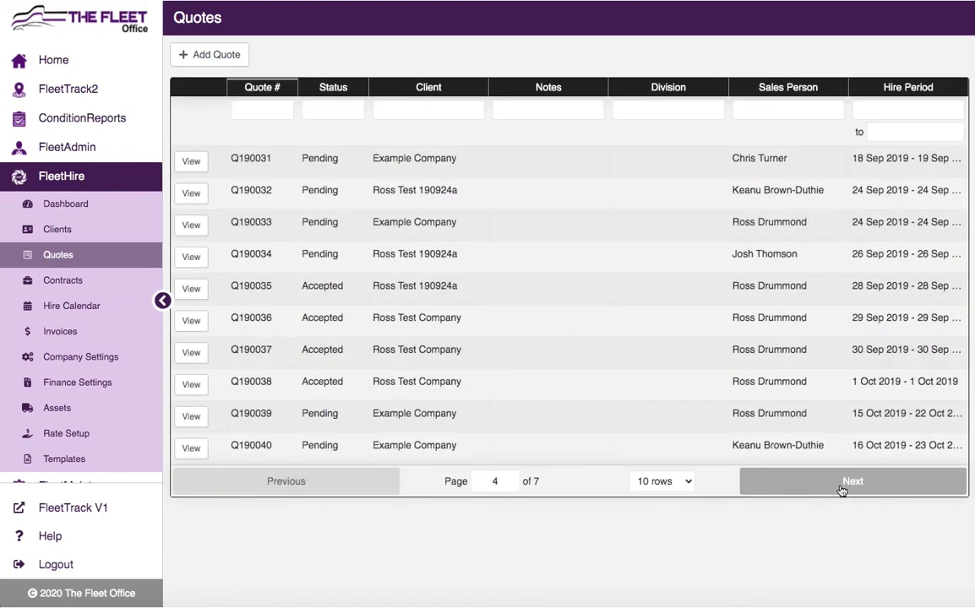
pyautogui.click(841, 489)
pyautogui.click(842, 490)
pyautogui.click(842, 490)
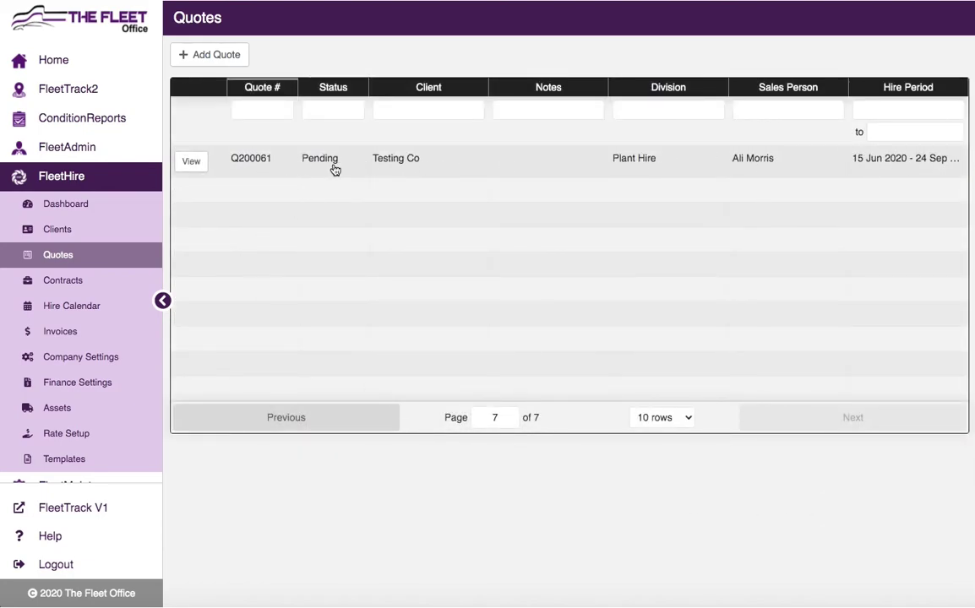
pyautogui.click(198, 164)
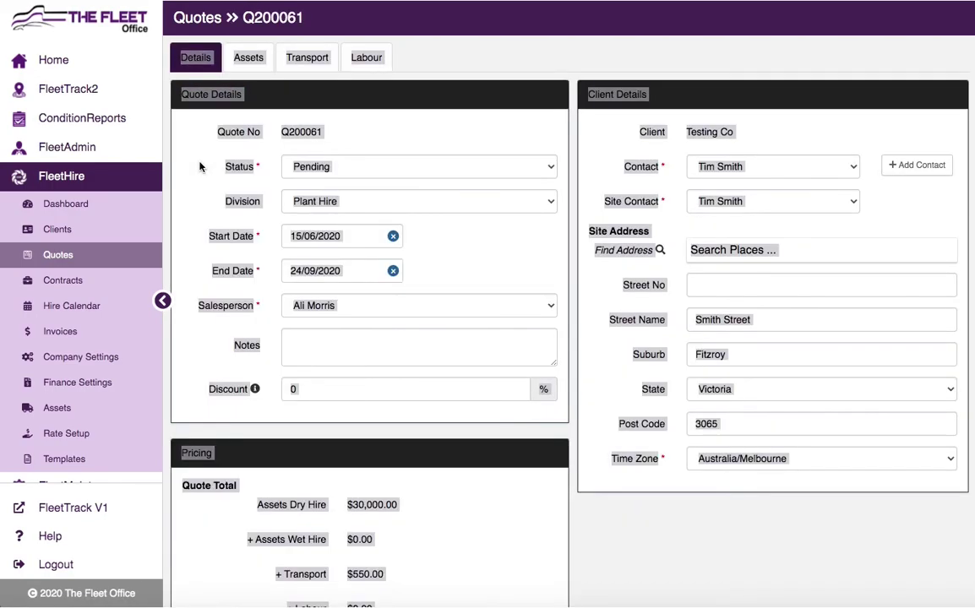
pyautogui.click(490, 246)
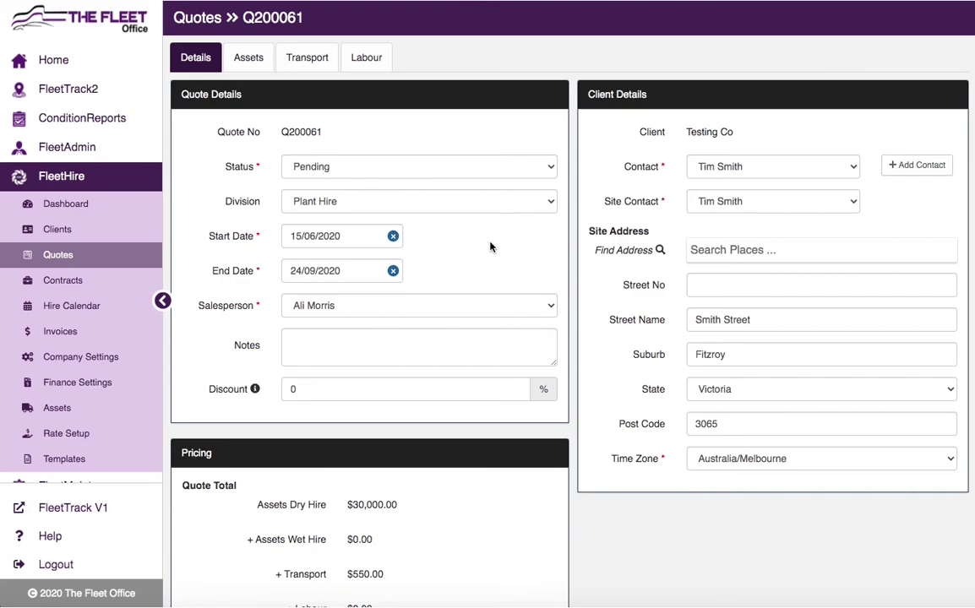
# Step: Set the Testing Co quote's status to Accepted and review its details and pricing
pyautogui.click(355, 165)
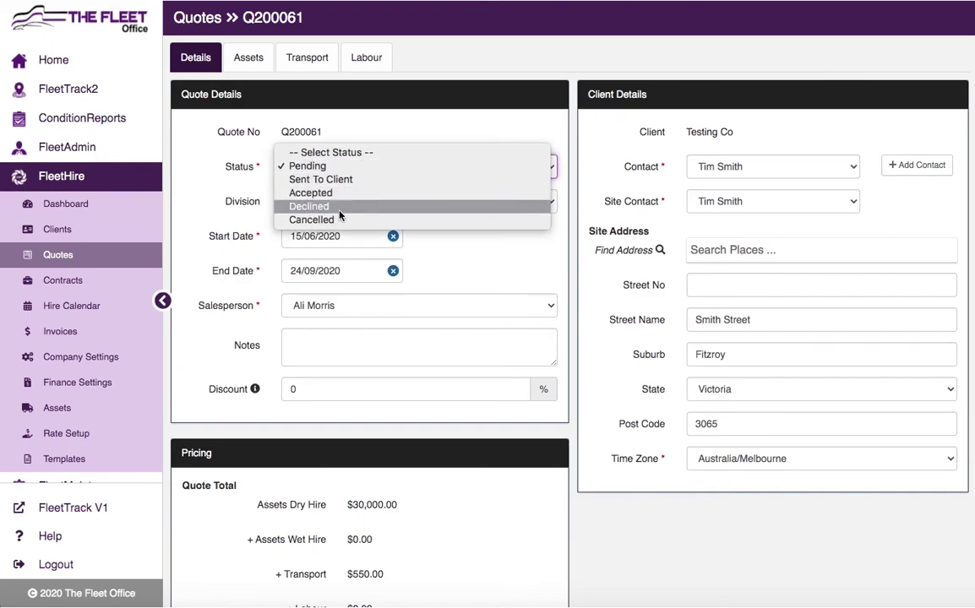
pyautogui.click(333, 193)
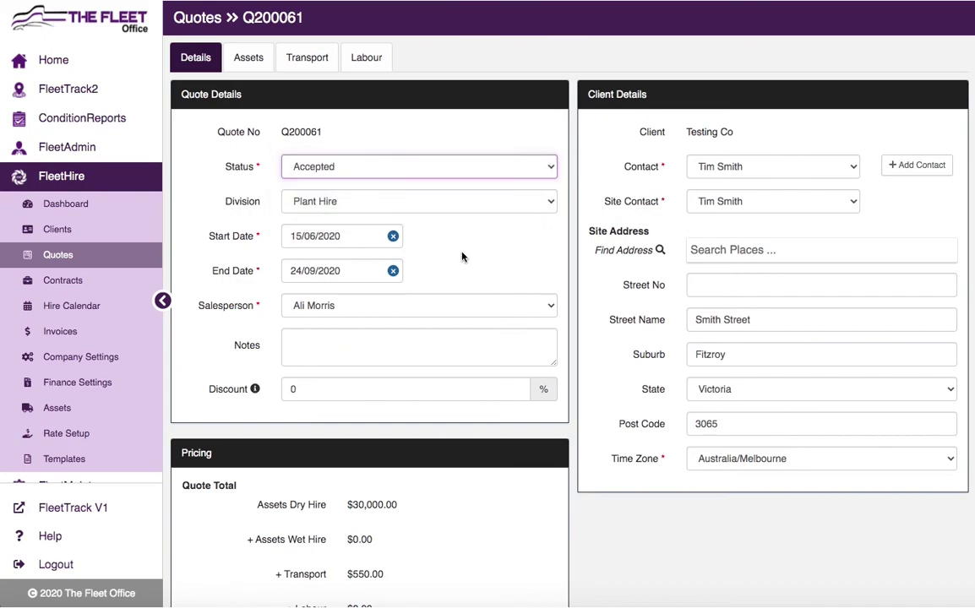
pyautogui.scroll(-5, 354, 185)
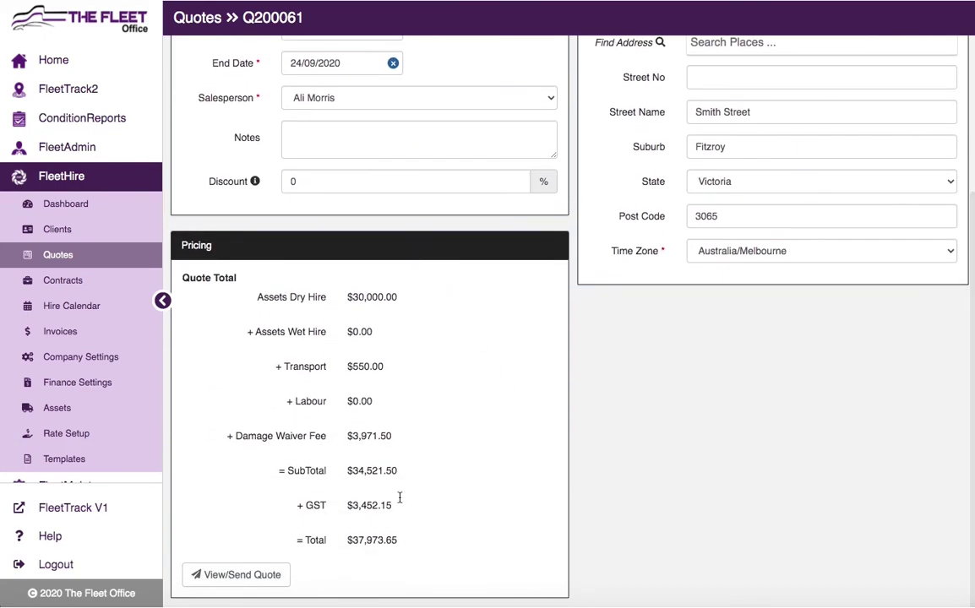
pyautogui.scroll(4, 572, 392)
pyautogui.scroll(1, 603, 406)
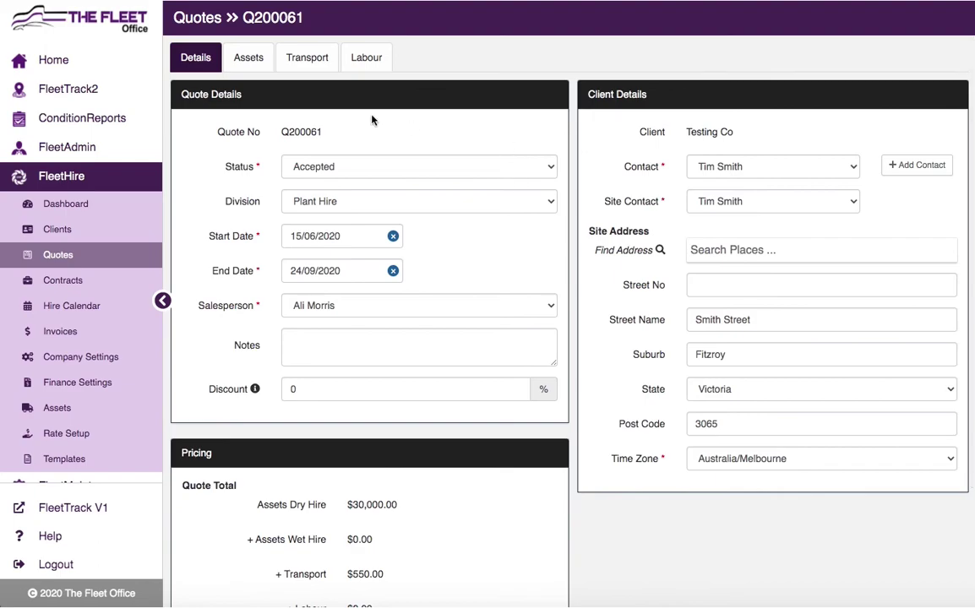